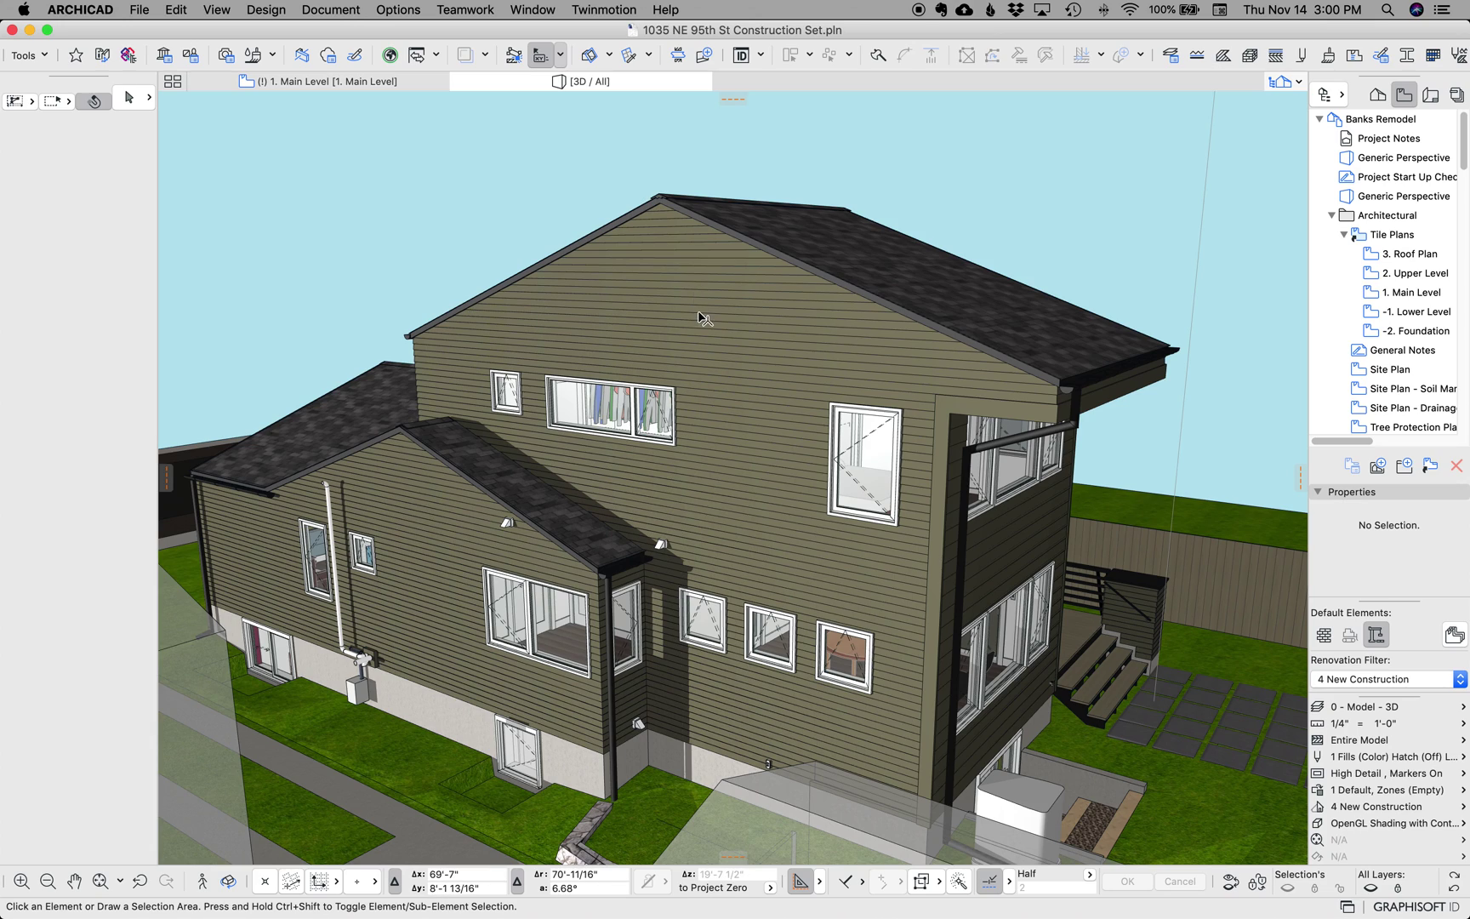
Isolate the layer of the upper gable's lap siding in the 3D view.
middle_drag(699, 314, 750, 289)
scroll(695, 311, down, 1)
scroll(695, 311, down, 2)
scroll(695, 311, up, 4)
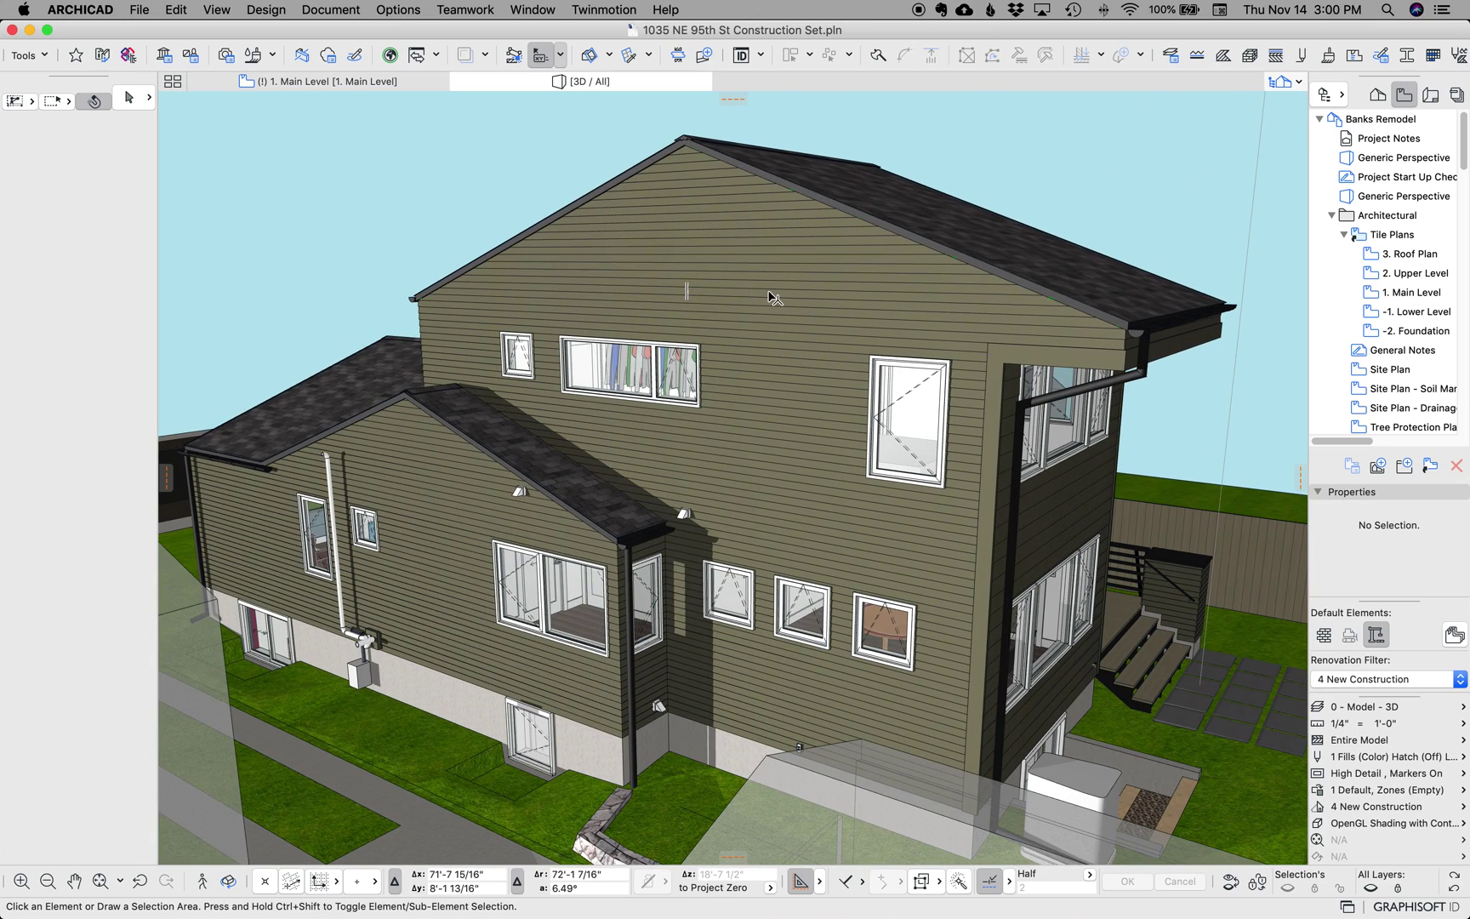
click(770, 292)
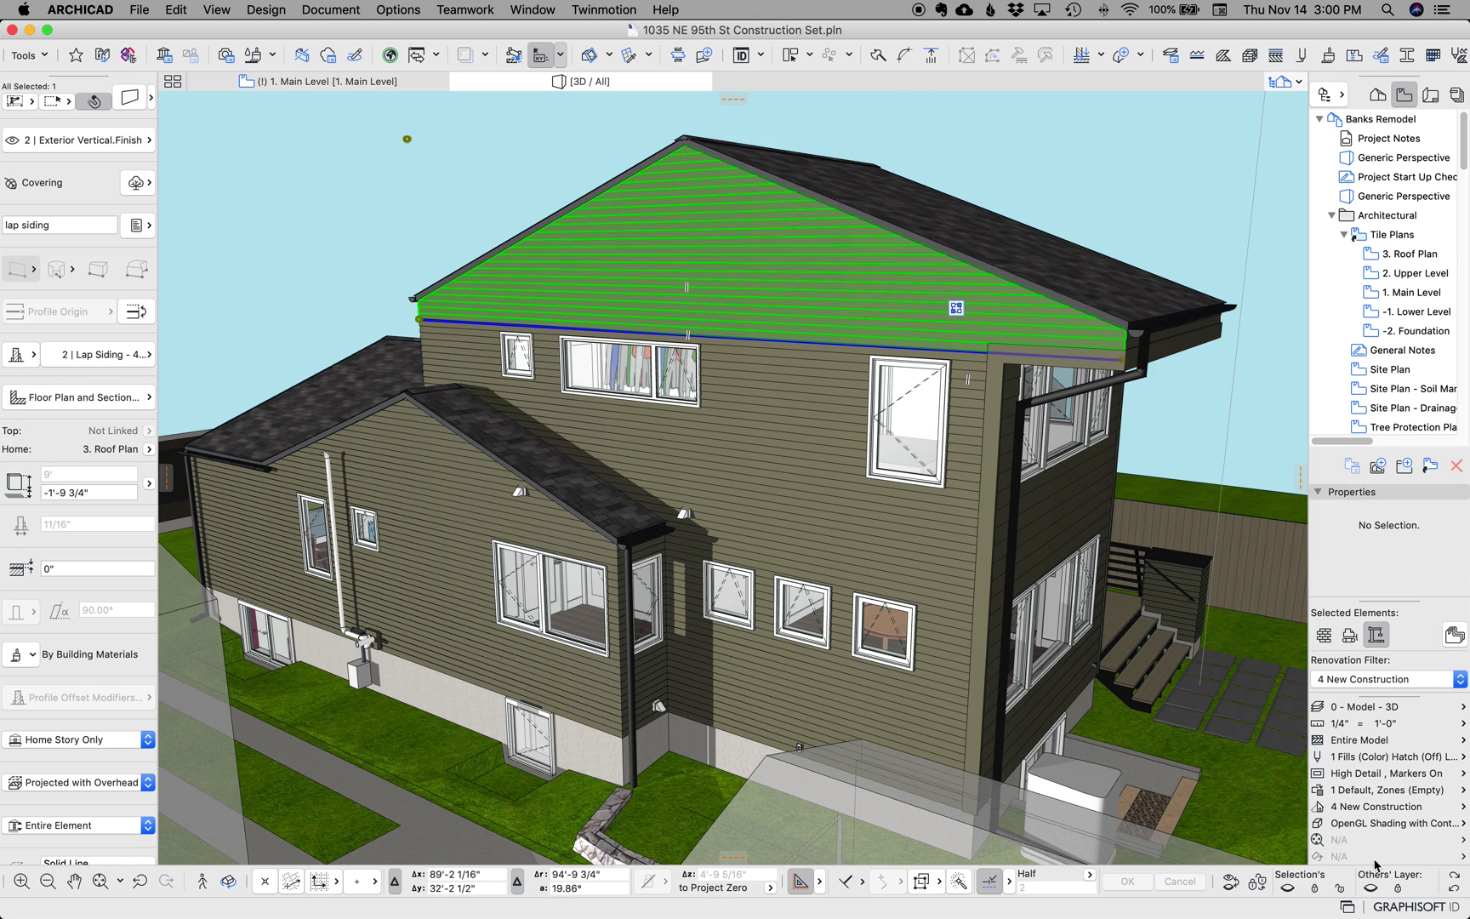
click(1372, 887)
click(1047, 191)
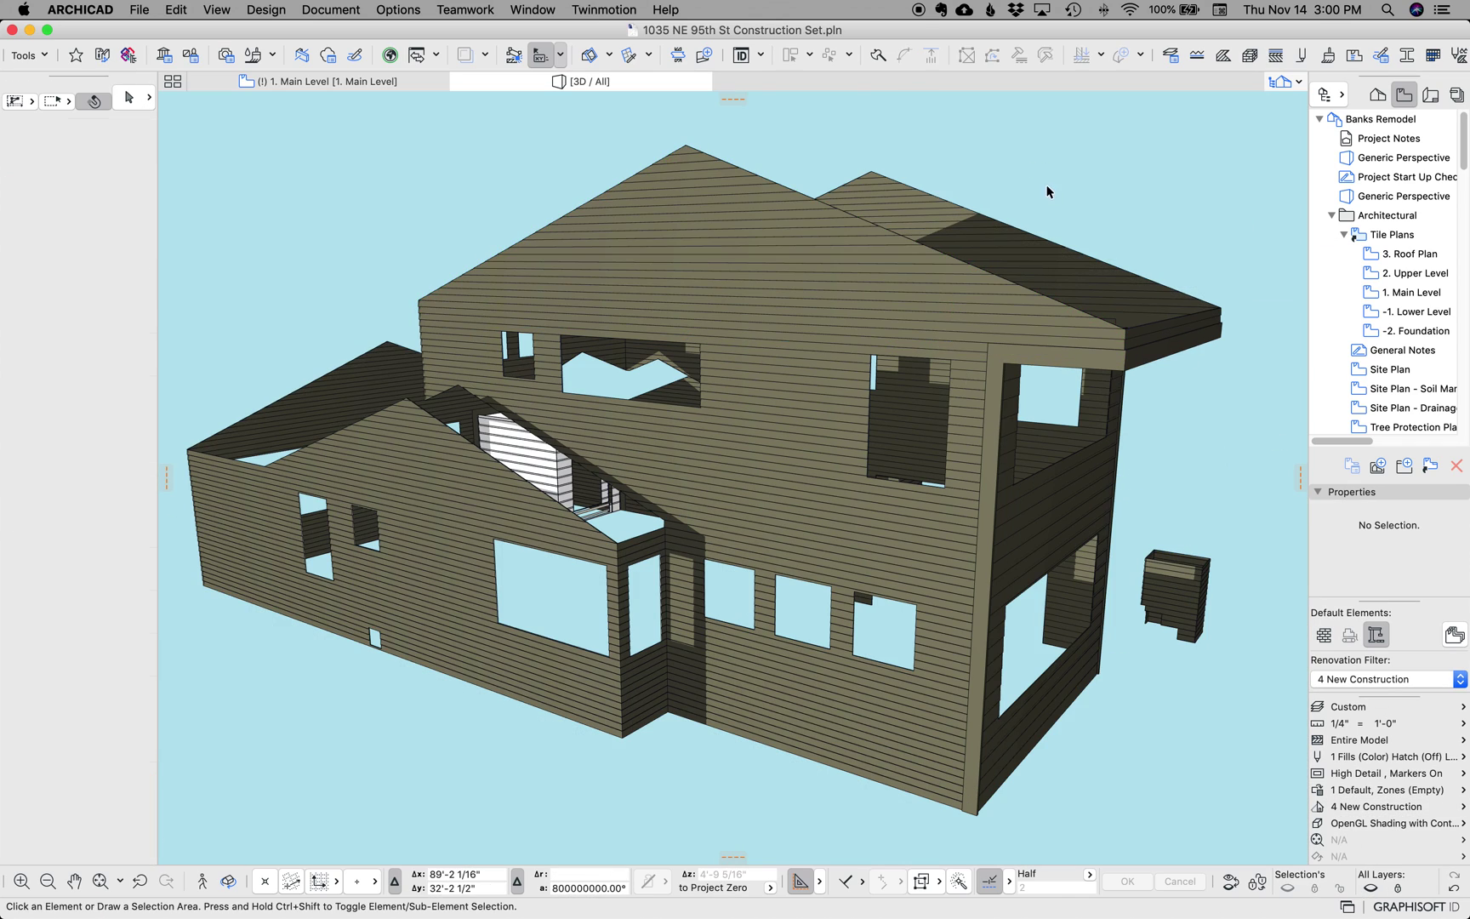
Examine the isolated lap siding and its openings from several angles, and restore all layers.
key(o)
drag(1086, 188, 810, 256)
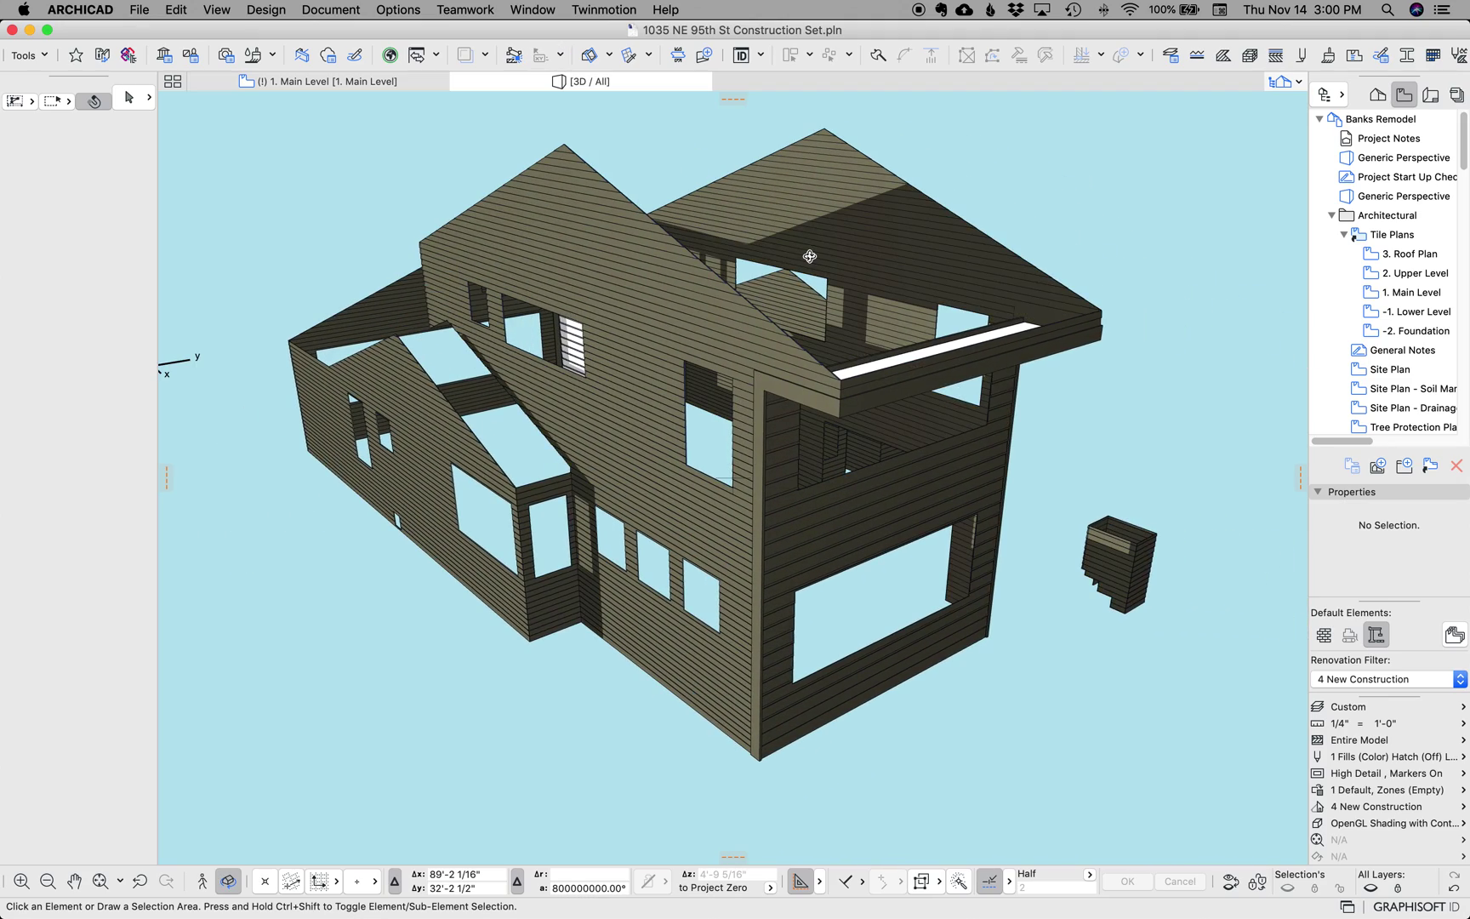
drag(681, 247, 740, 264)
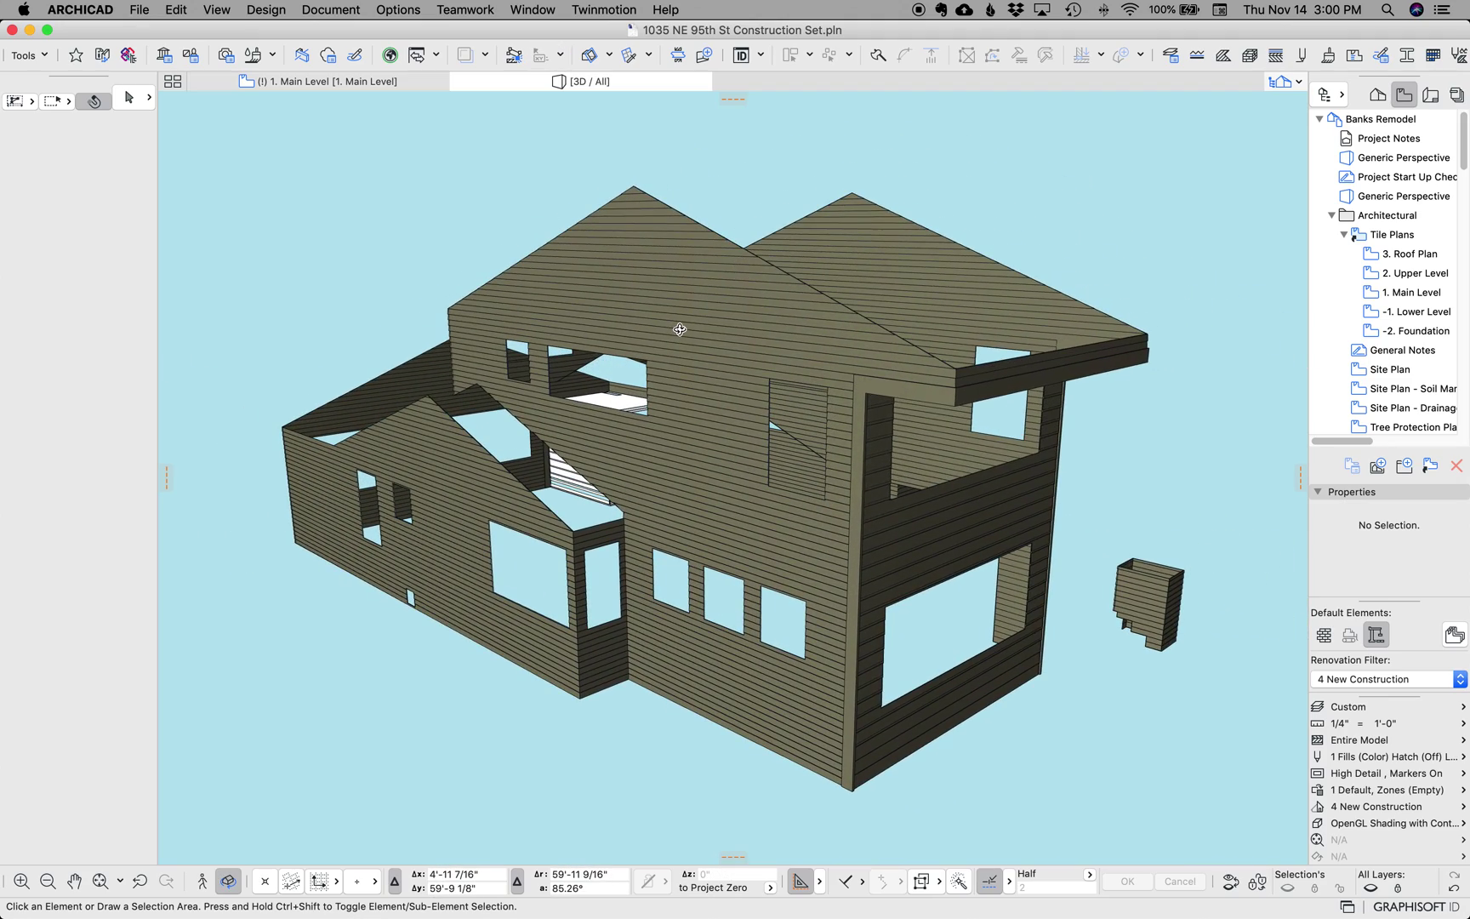
scroll(686, 367, up, 8)
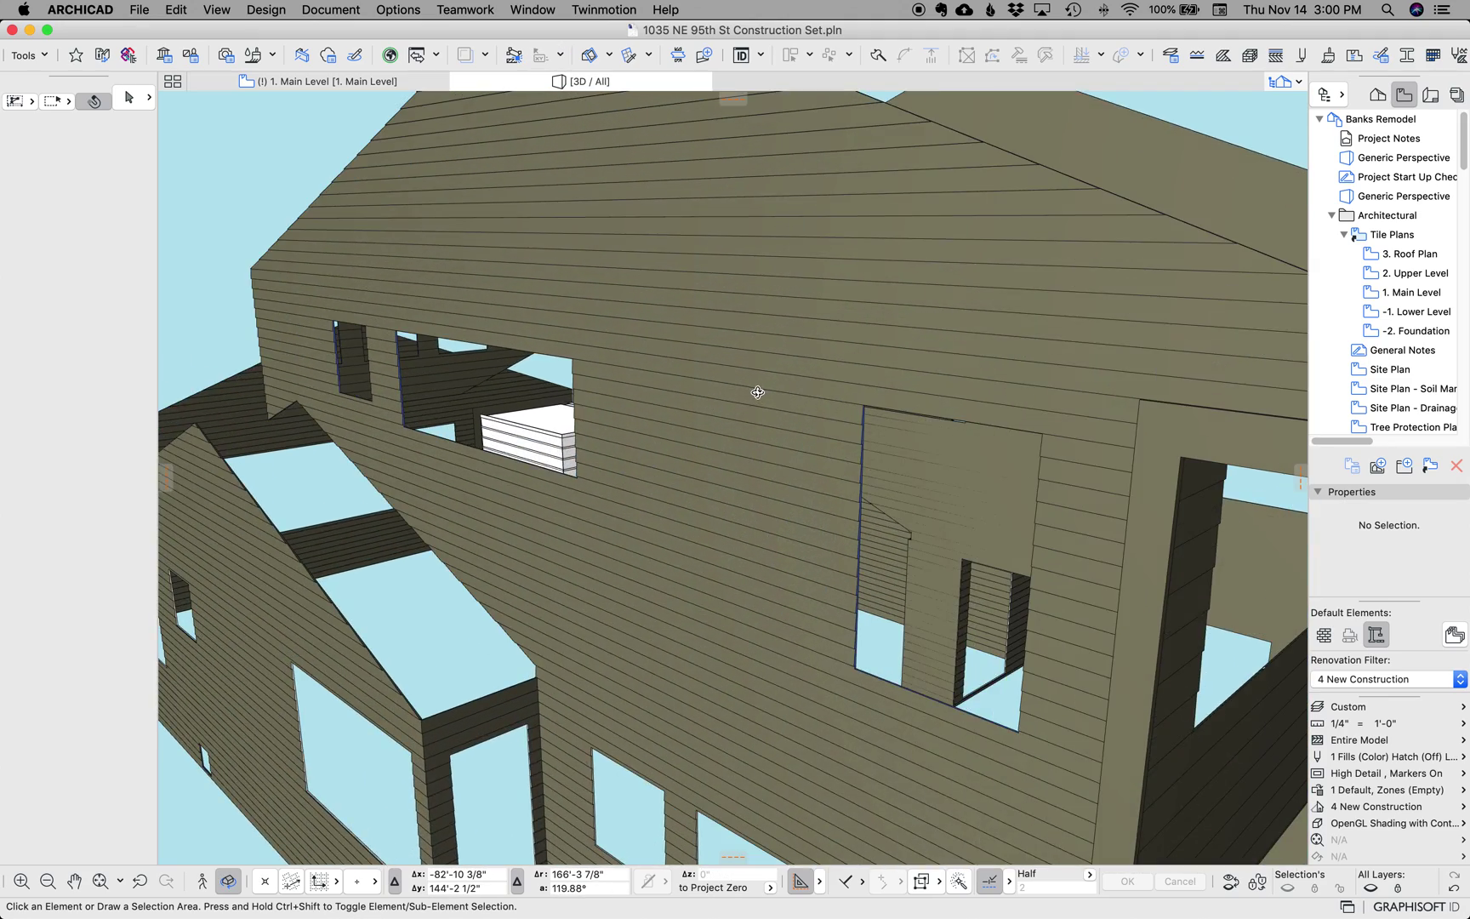
mouse_move(757, 392)
mouse_down()
mouse_move(578, 352)
mouse_move(516, 371)
mouse_move(768, 394)
mouse_up()
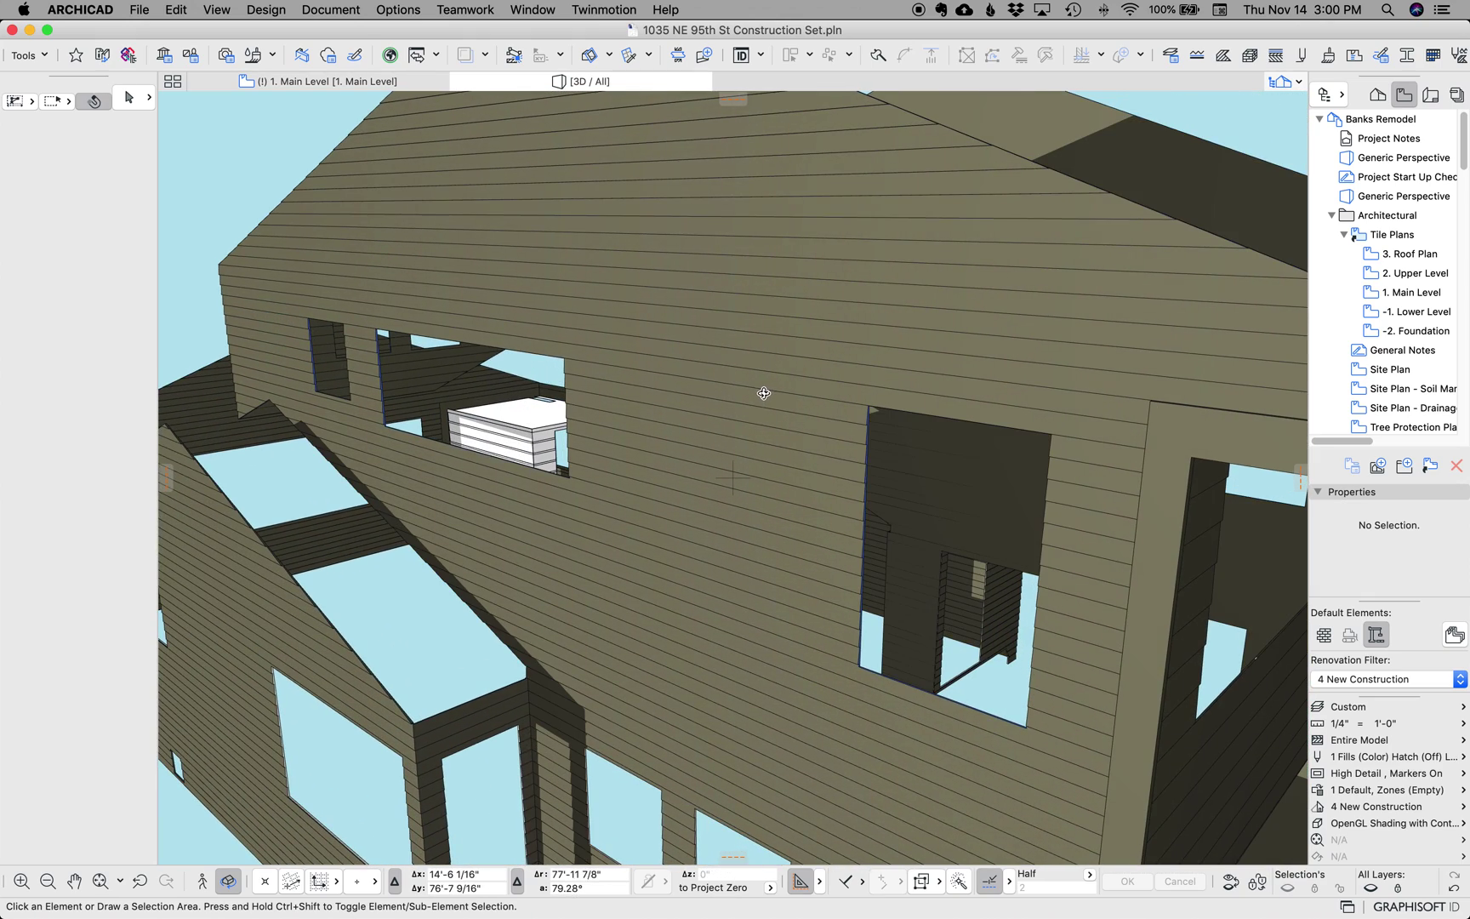
scroll(752, 393, down, 10)
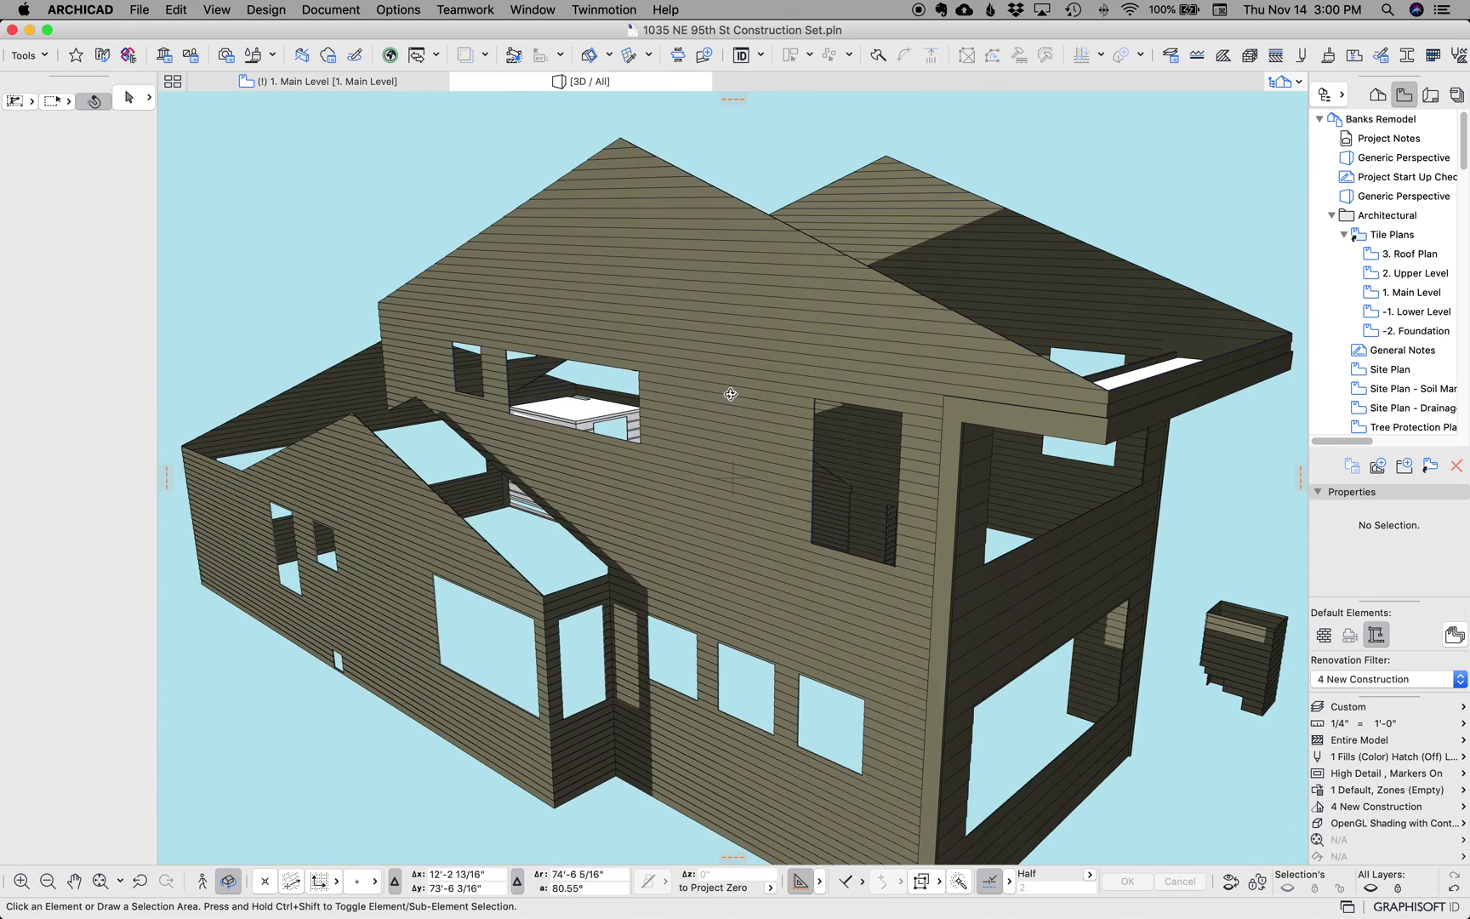
scroll(722, 395, down, 2)
key(Escape)
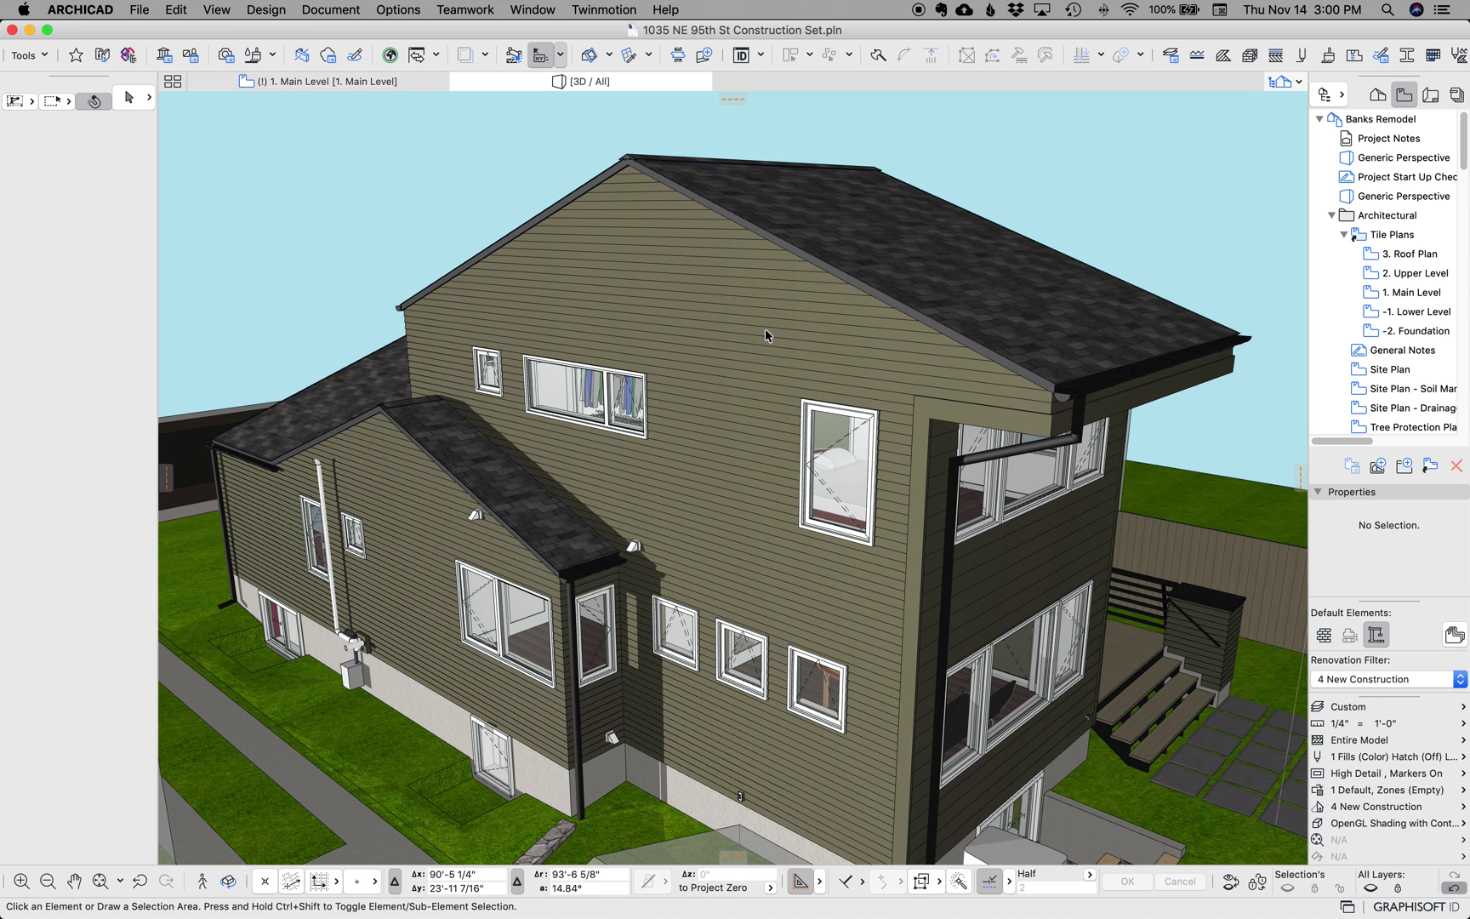
Isolate the layer of the upper gable's lap siding again and clear the selection.
click(762, 335)
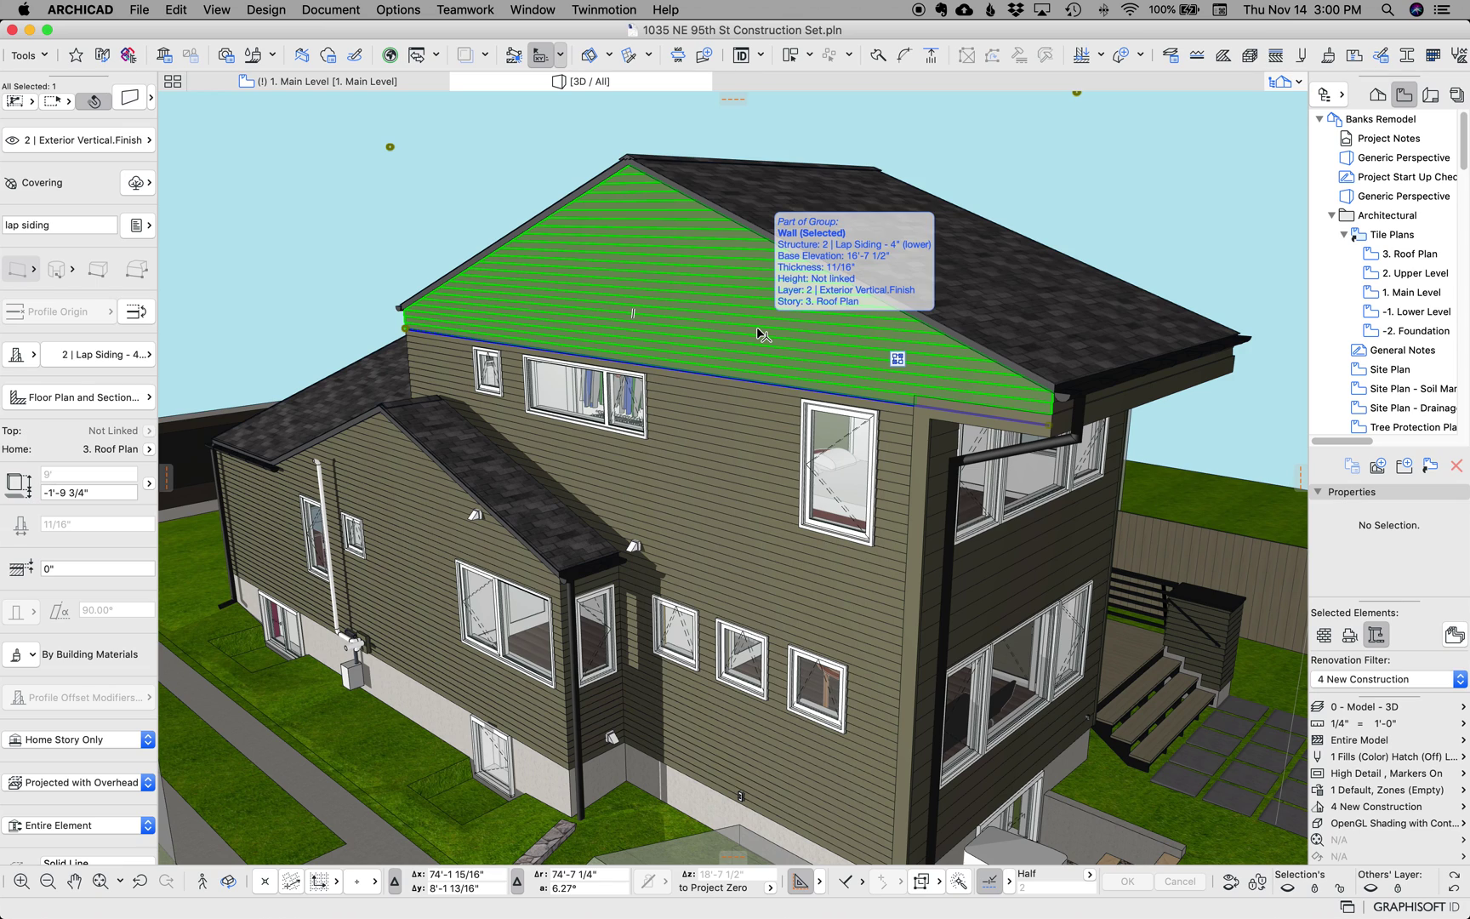
key(Escape)
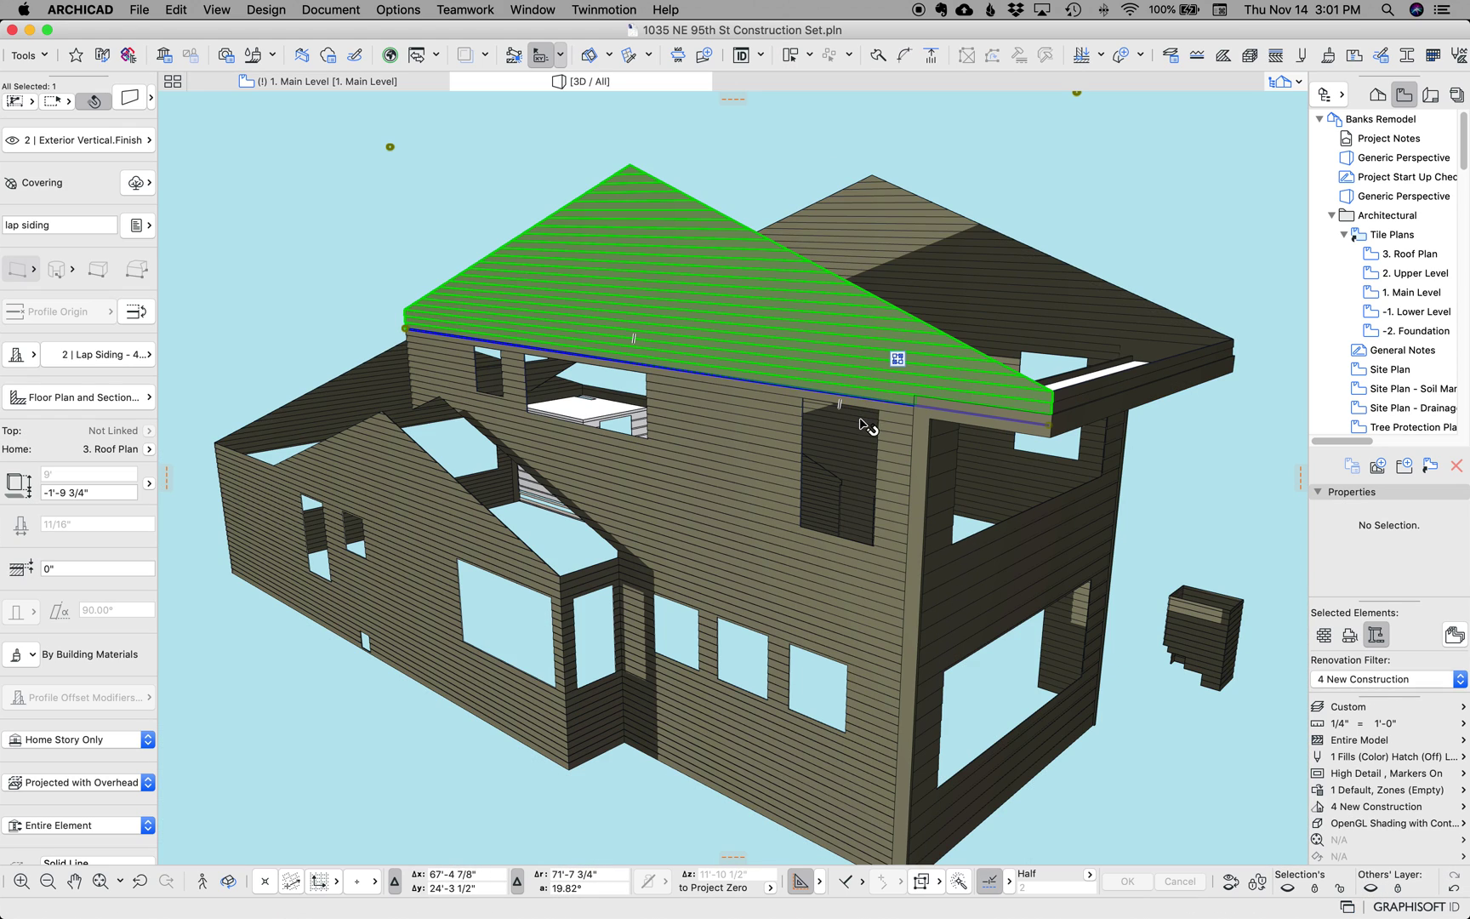
key(Escape)
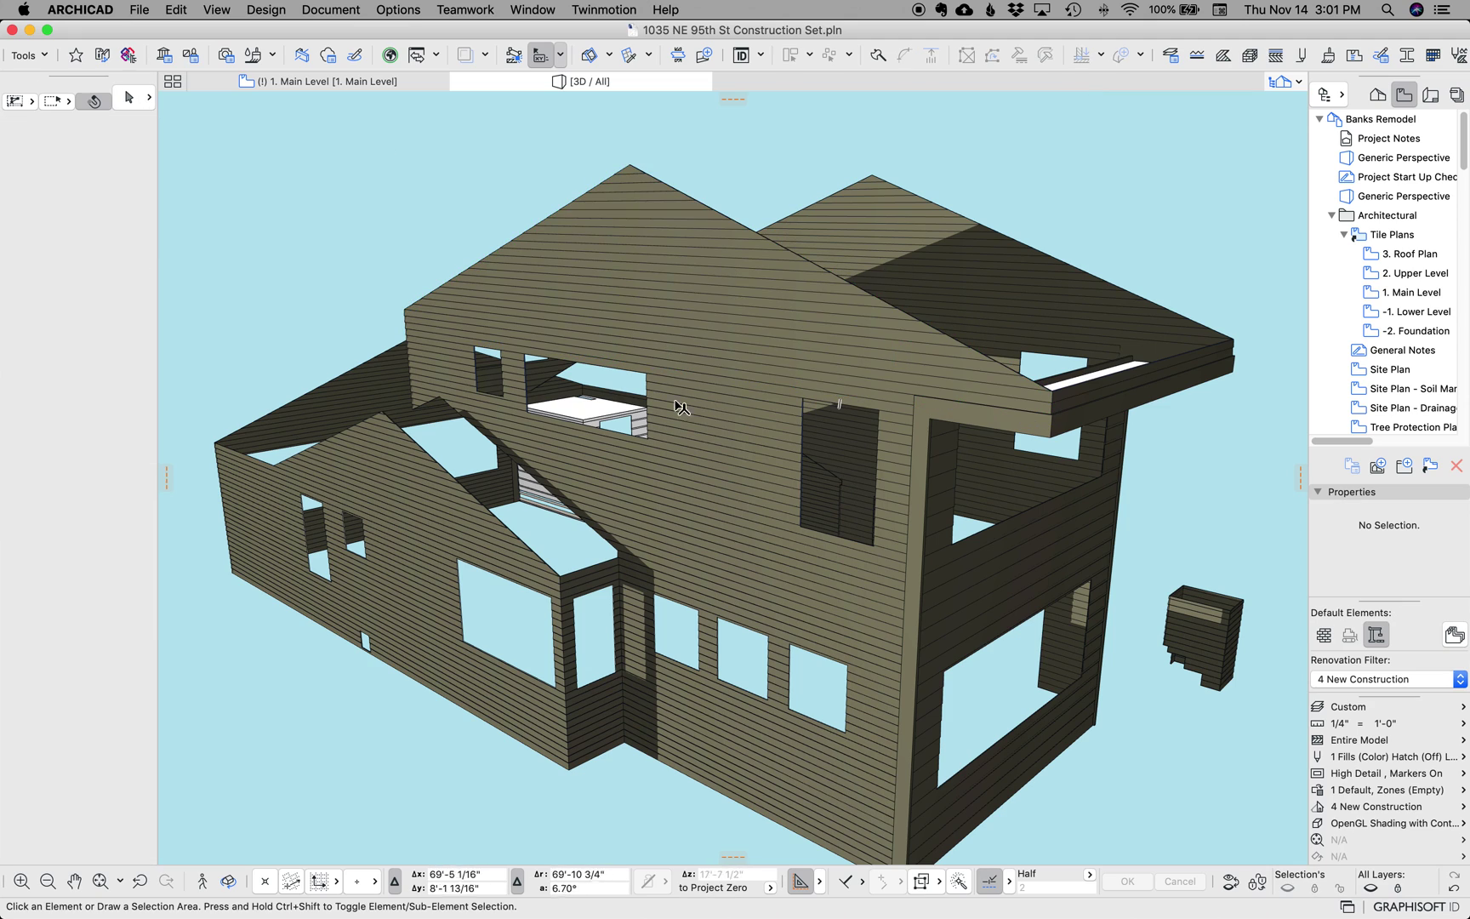
Select the wide upper-level window opening in the siding and examine it together with the surrounding openings.
click(804, 407)
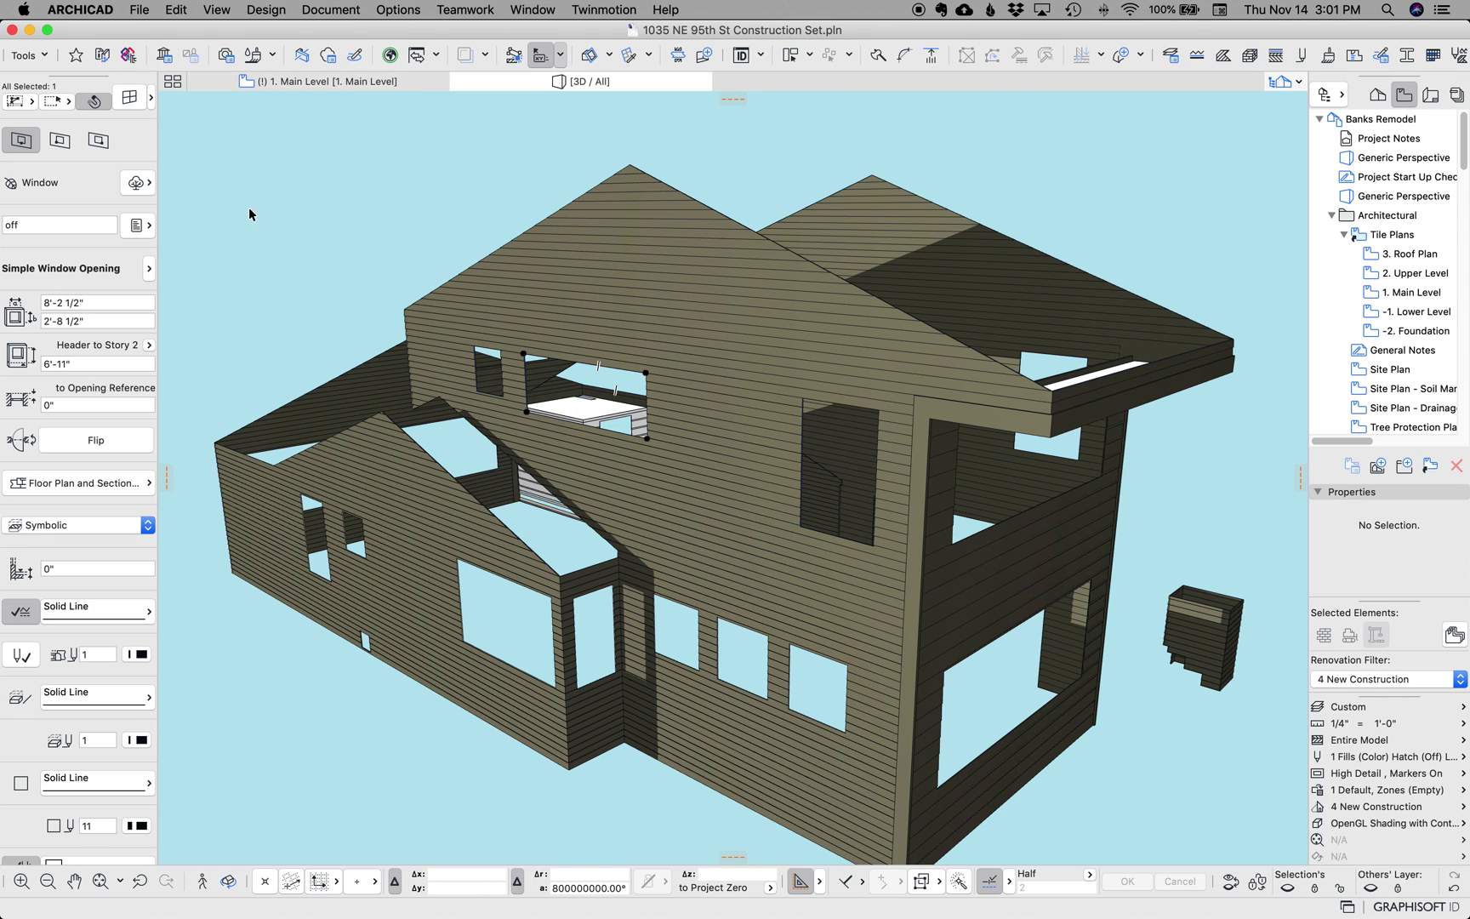
shift+middle_drag(543, 348, 571, 363)
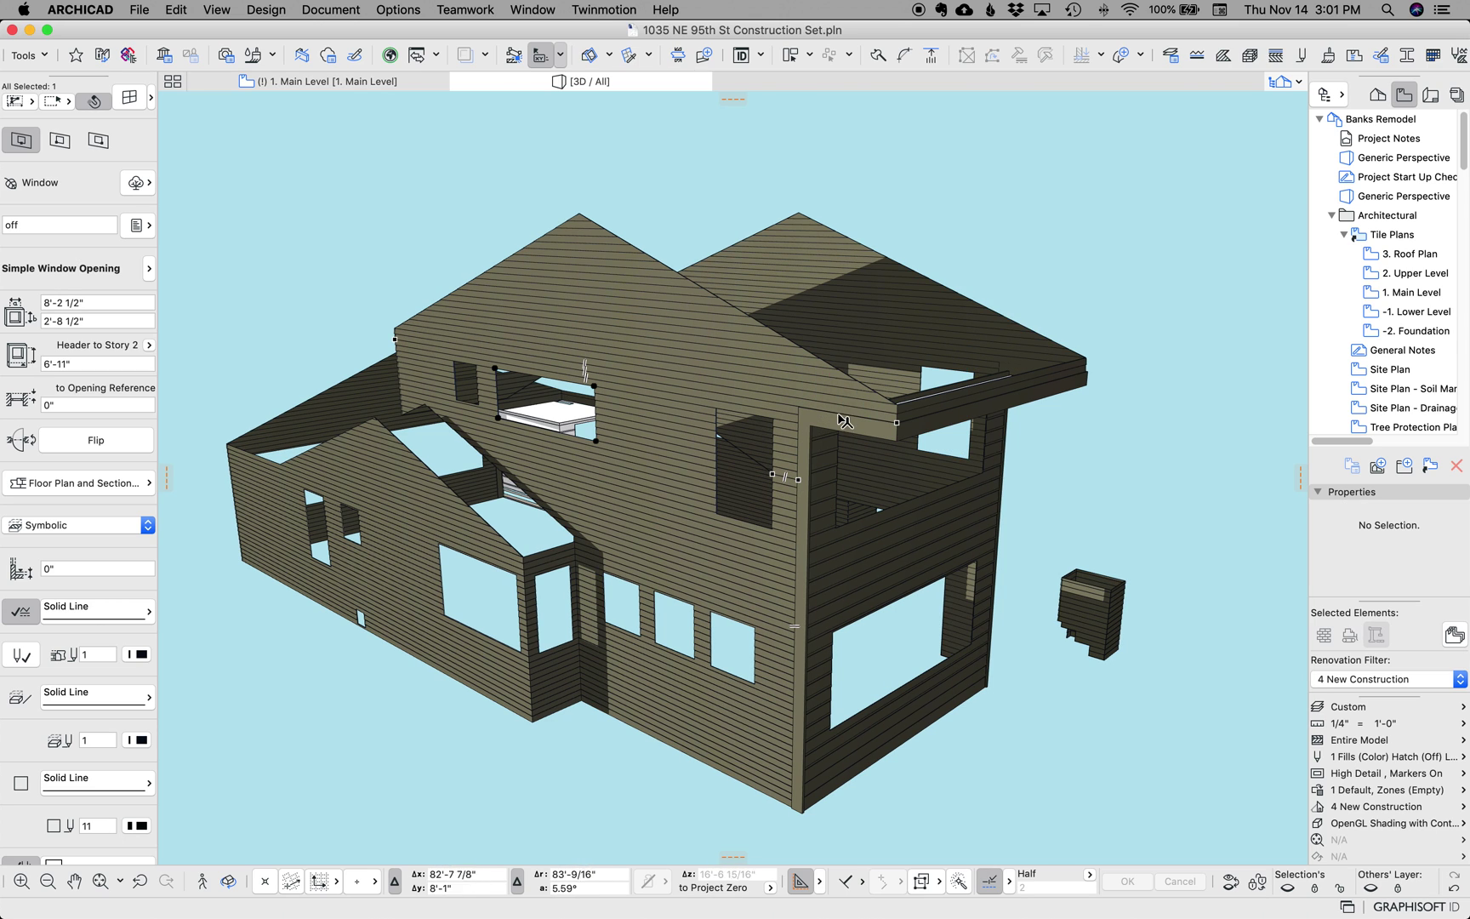
mouse_move(845, 335)
shift+middle_down()
mouse_move(802, 398)
mouse_move(820, 351)
shift+middle_up()
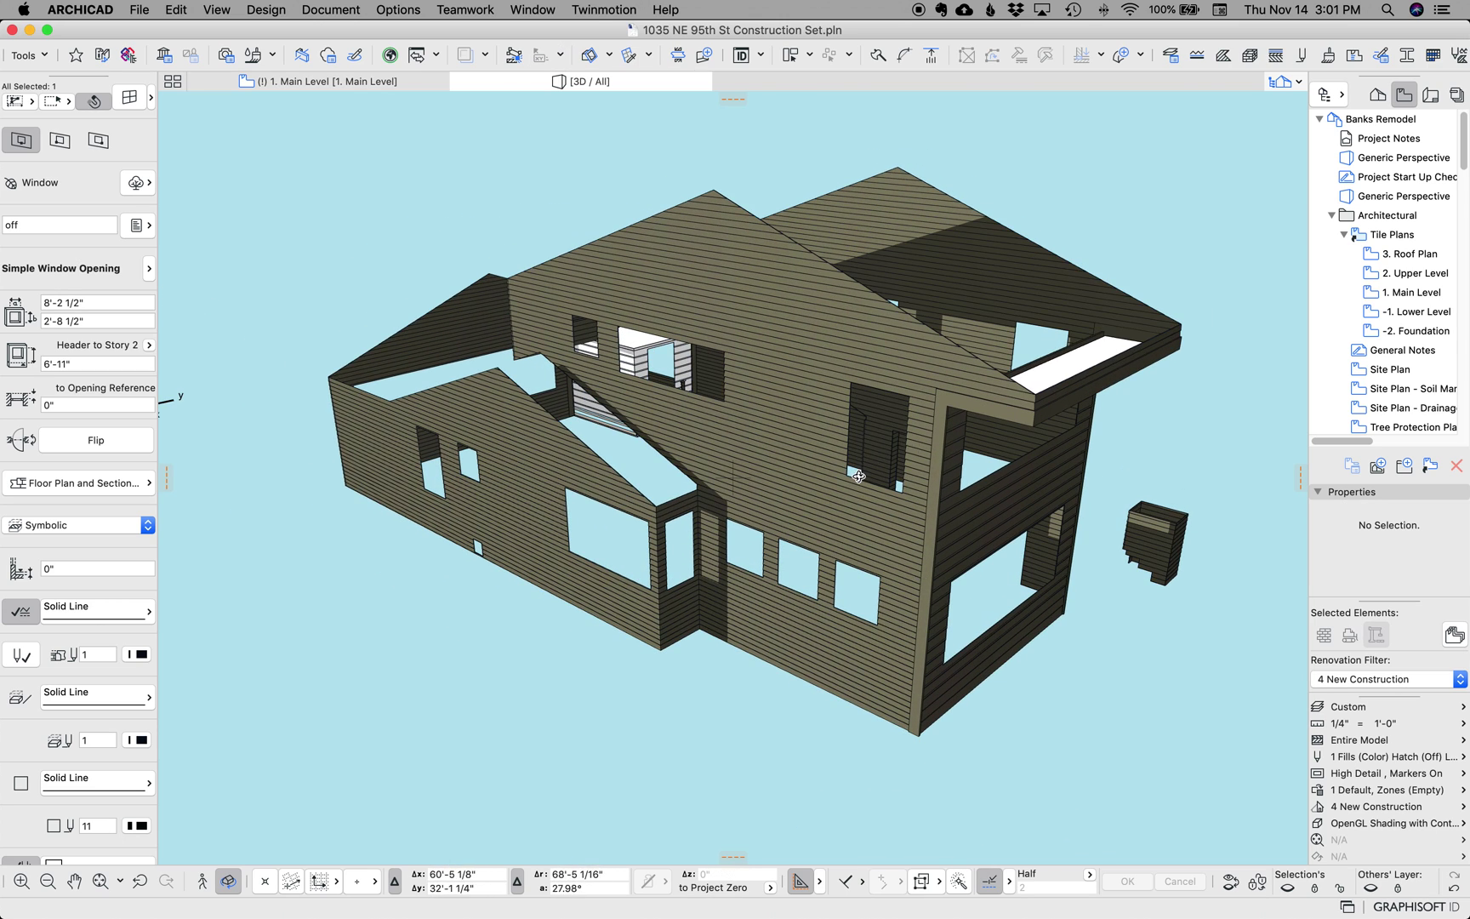
scroll(859, 477, up, 5)
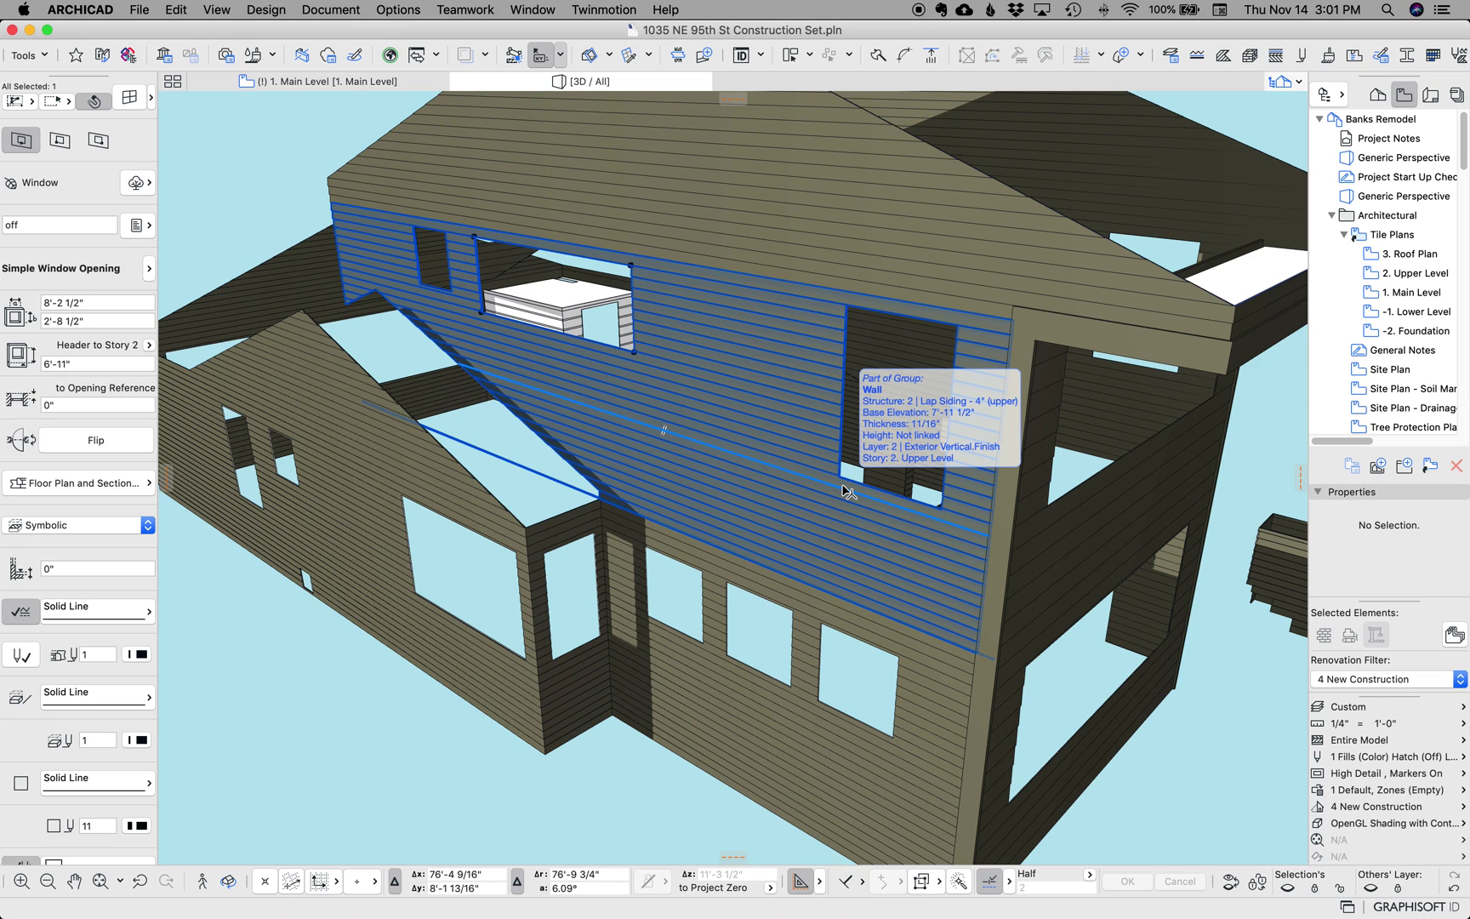
scroll(830, 514, down, 3)
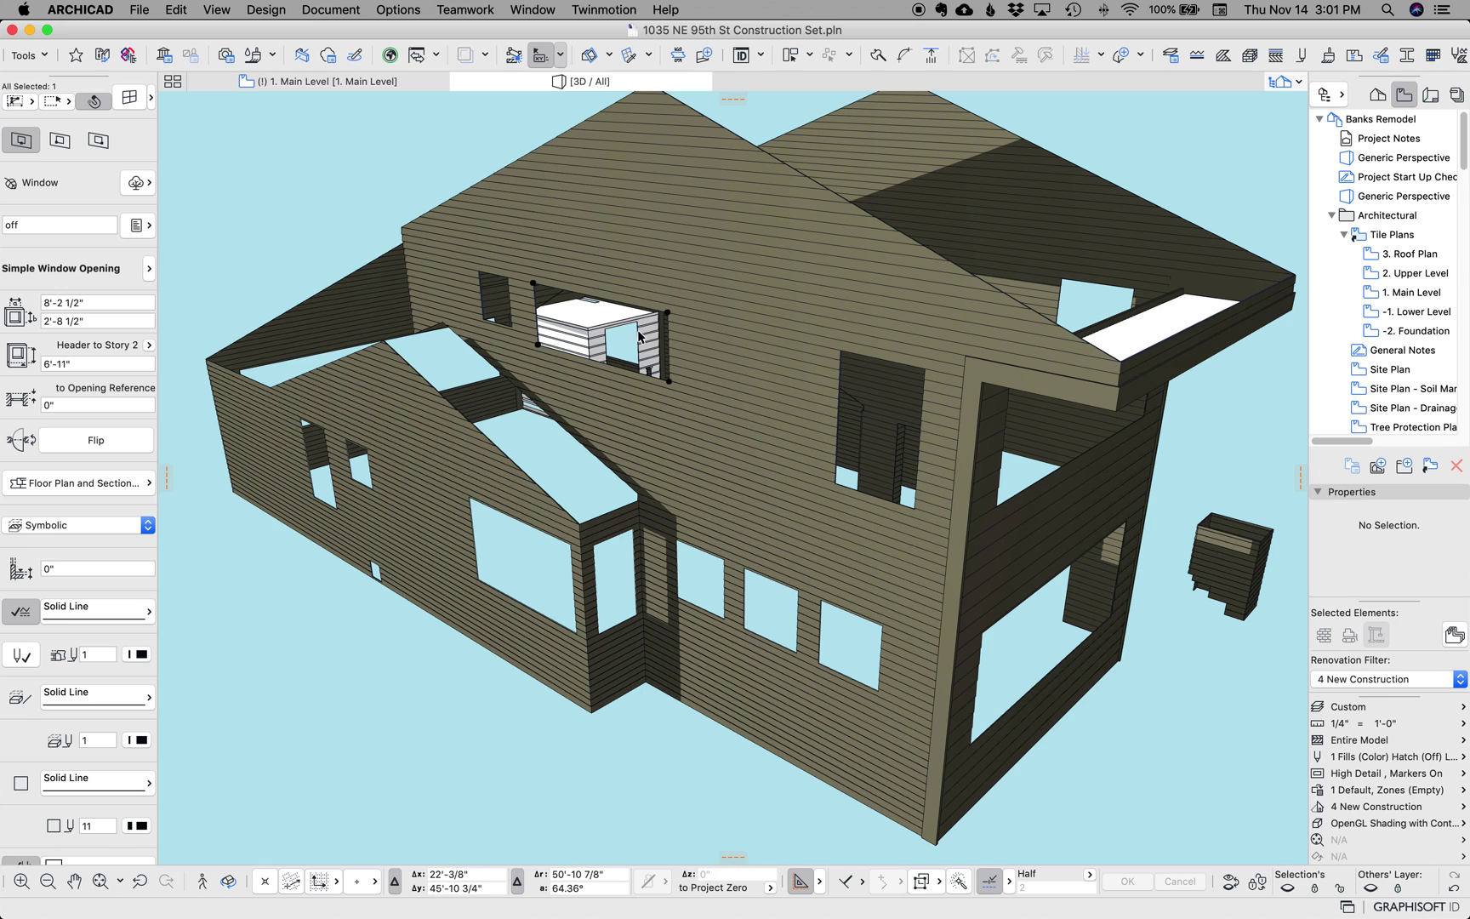
key(Escape)
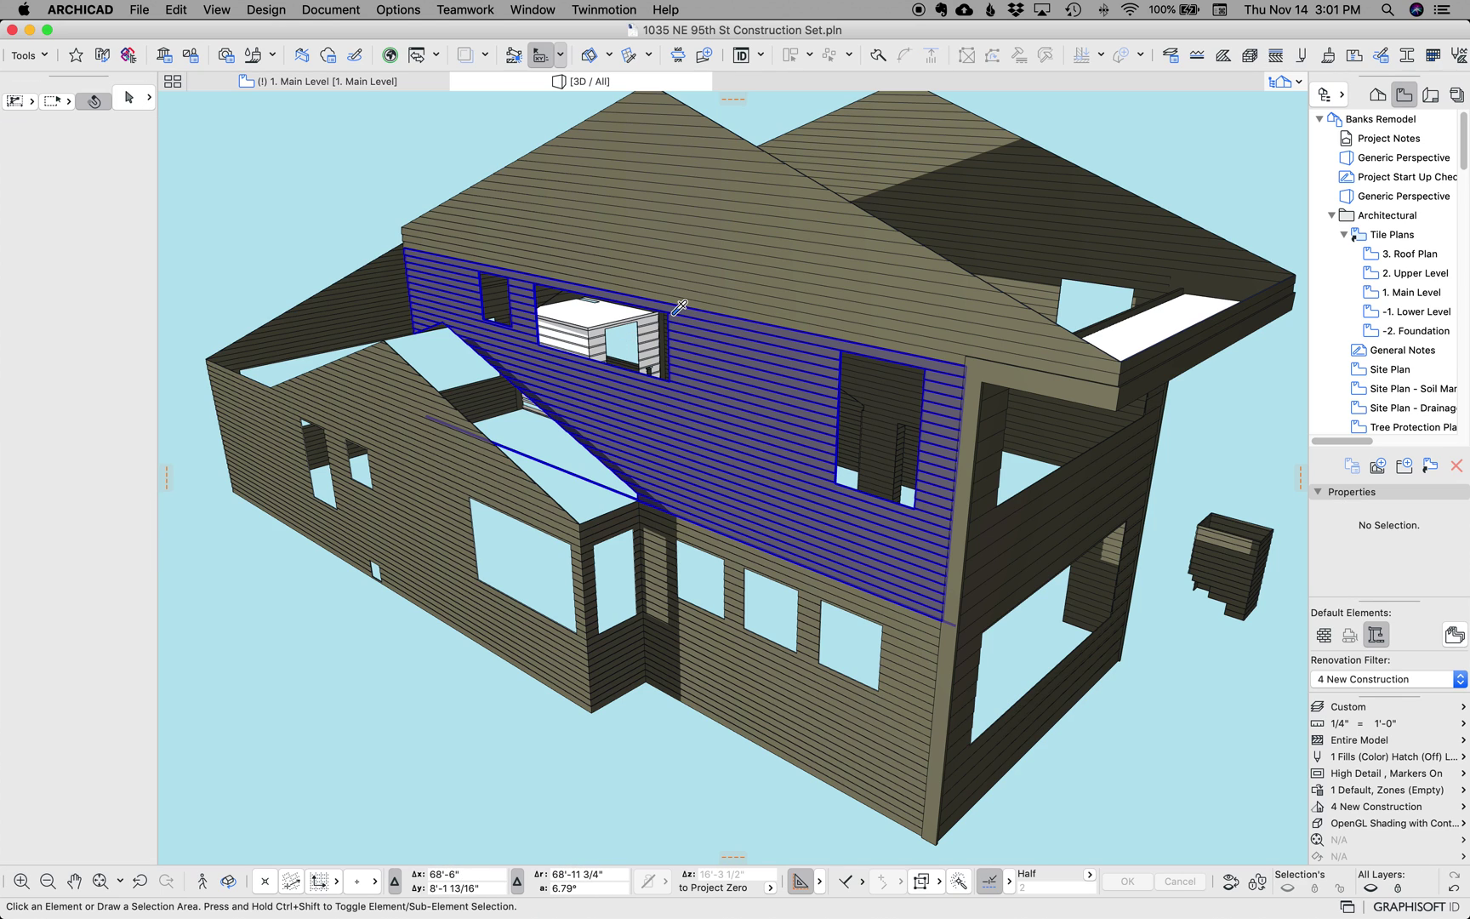
alt+click(599, 542)
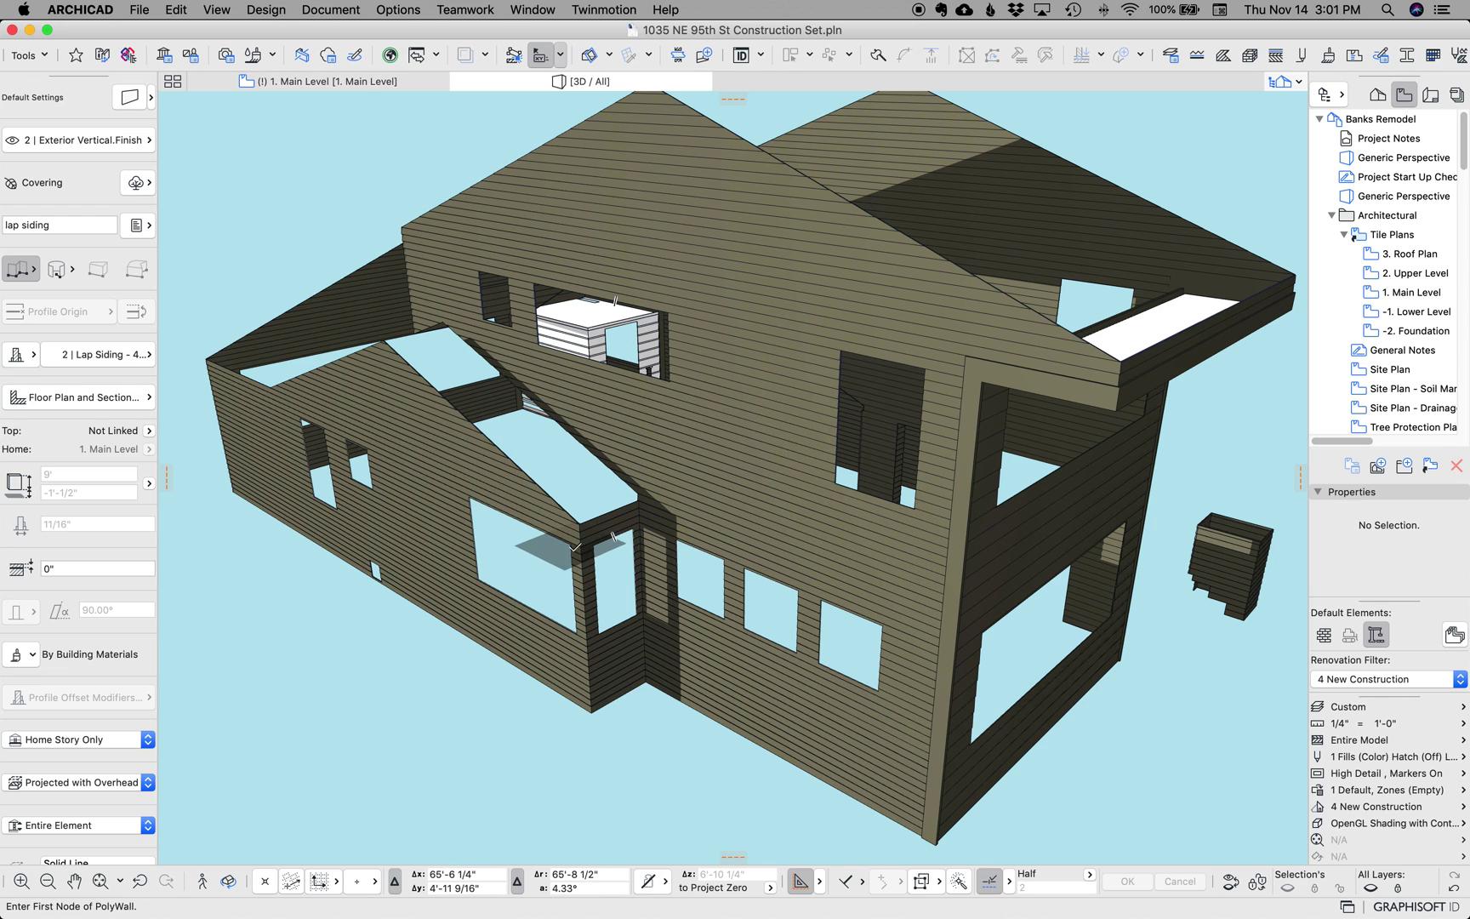
key(Escape)
key(super+a)
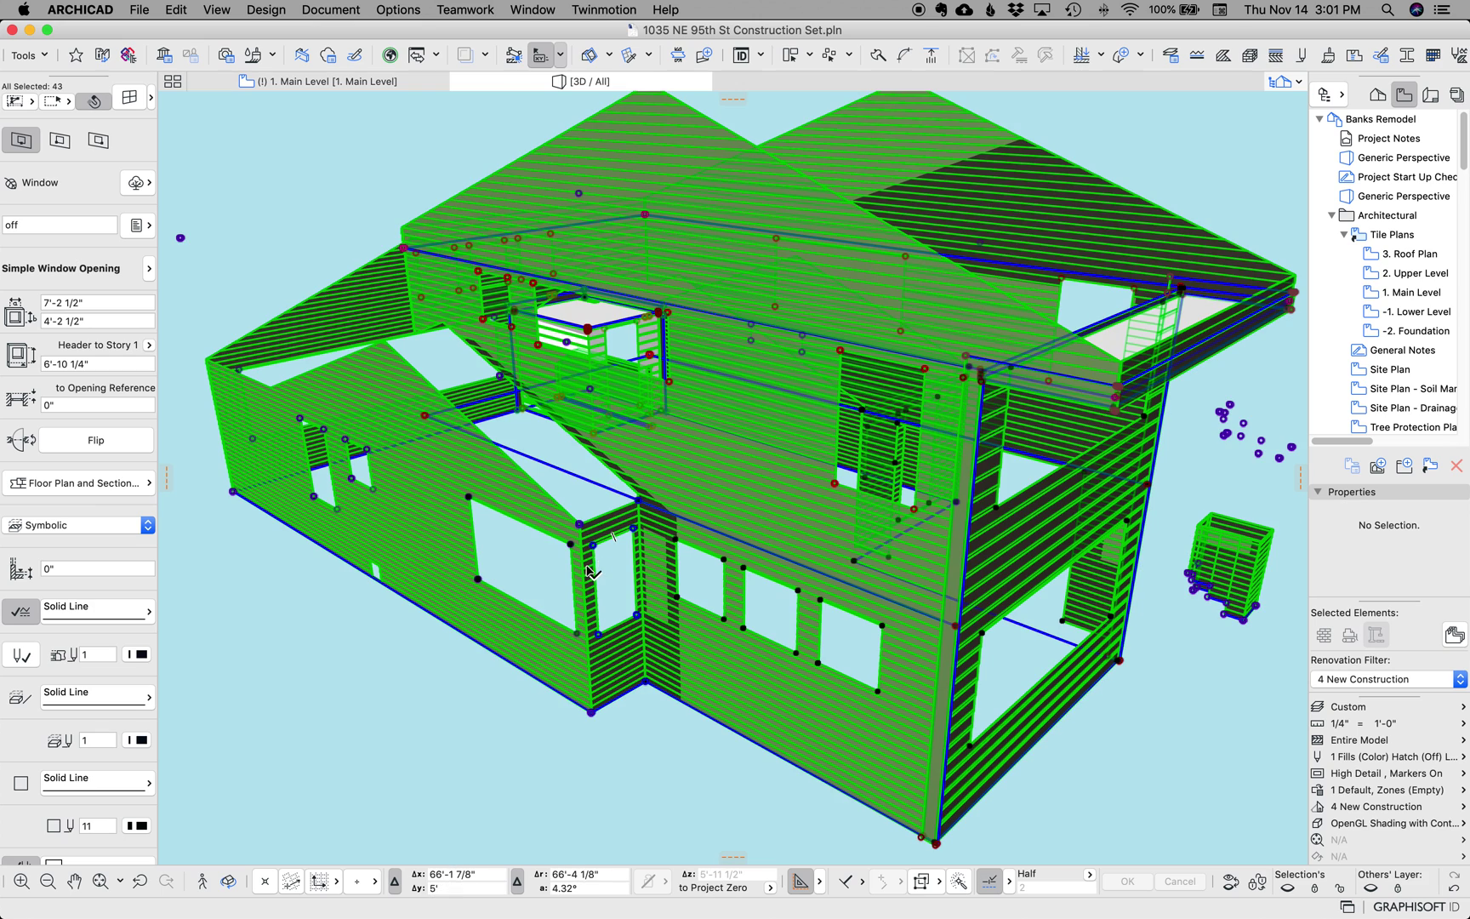
key(Escape)
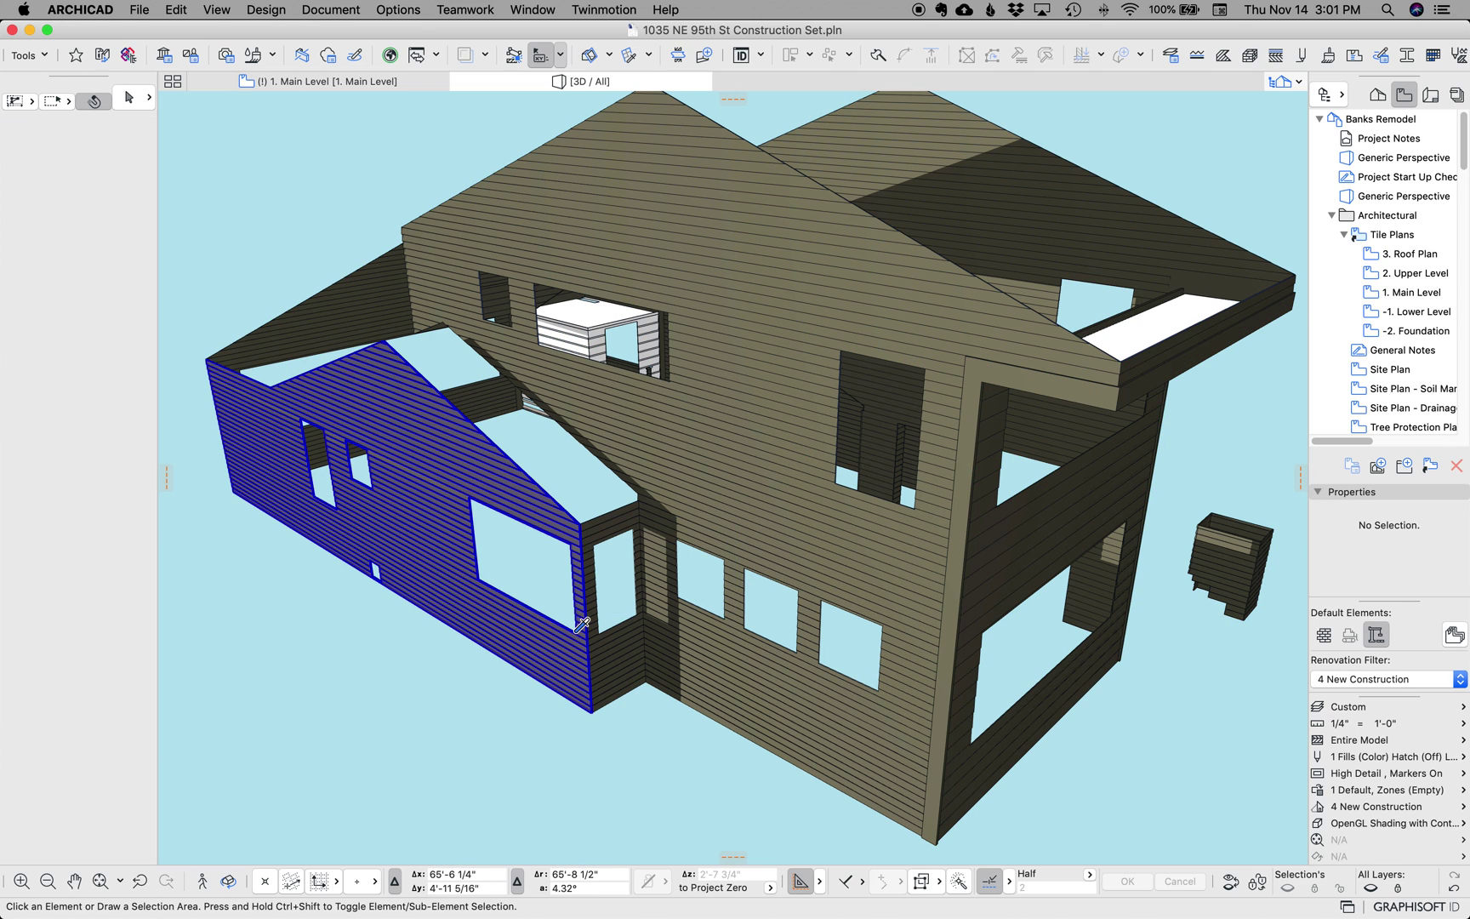
alt+click(581, 624)
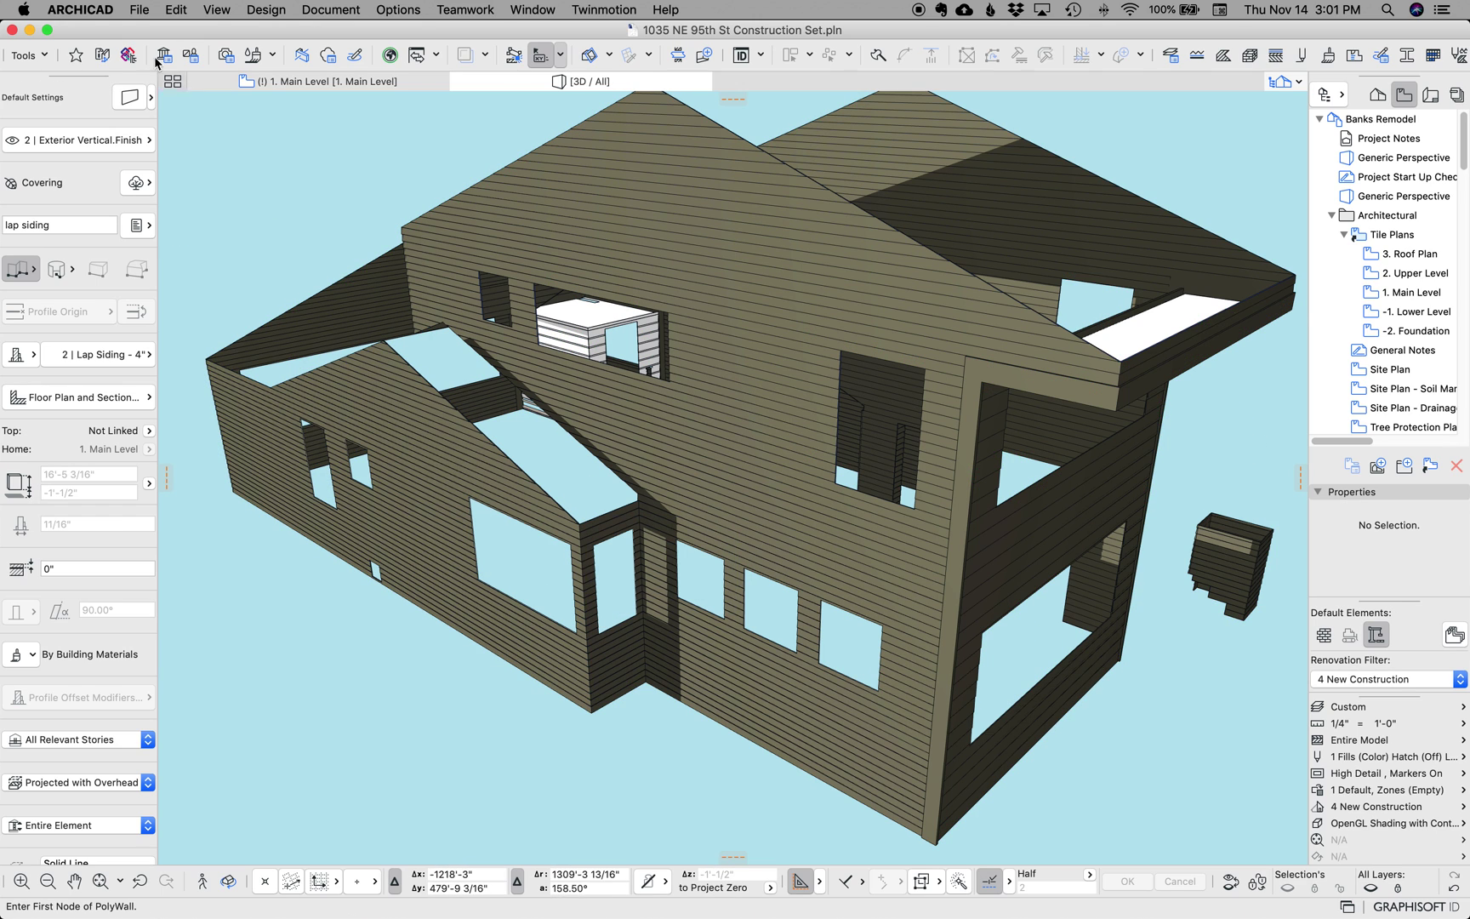
key(Escape)
Select all the simple window openings in the isolated siding with the Window tool and delete them.
key(w)
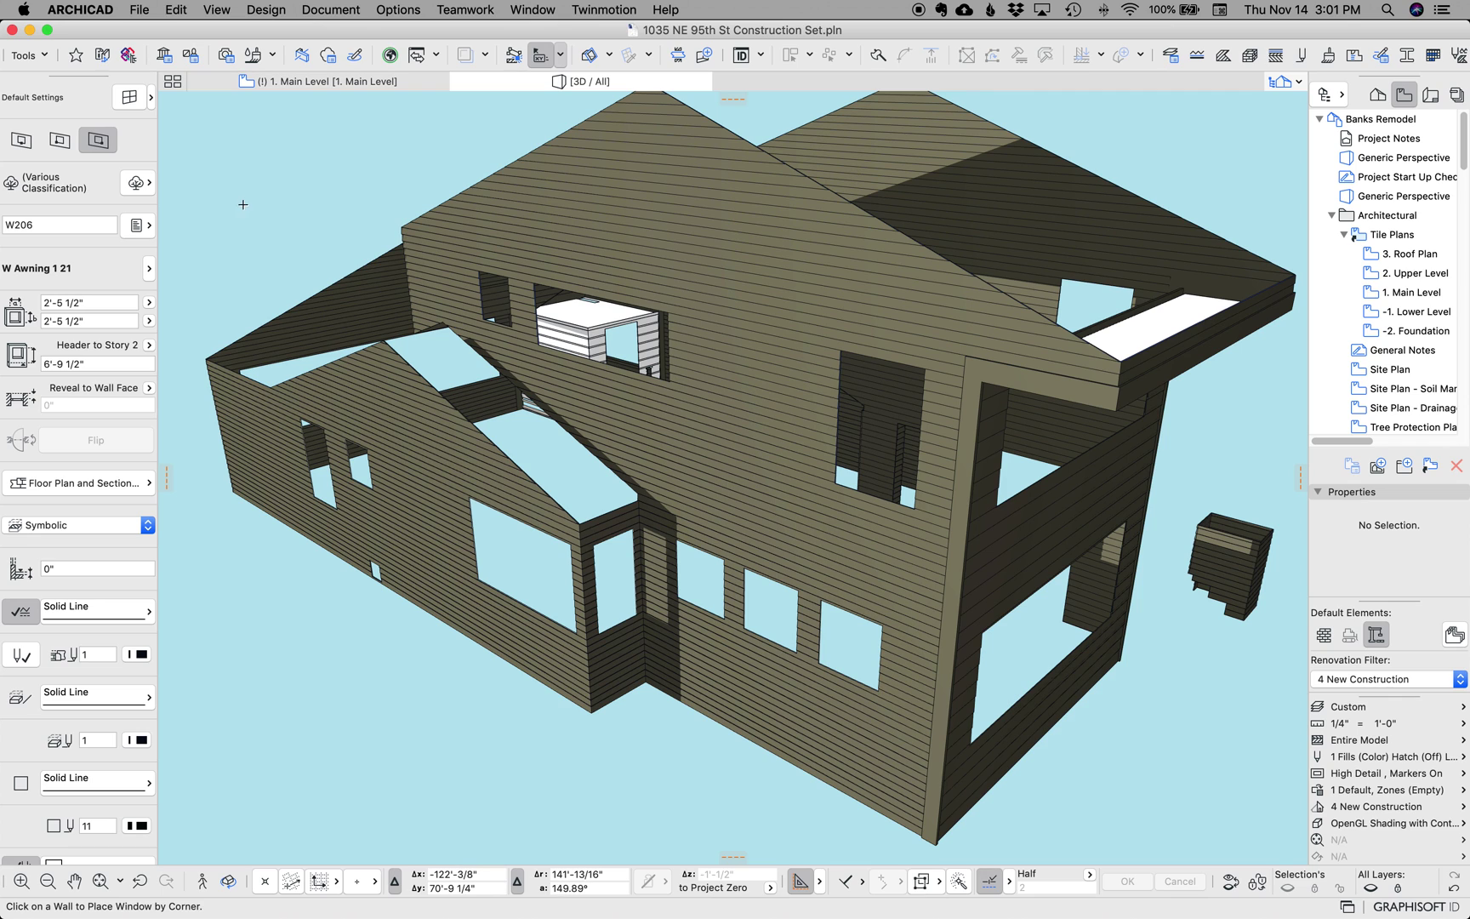
key(super+a)
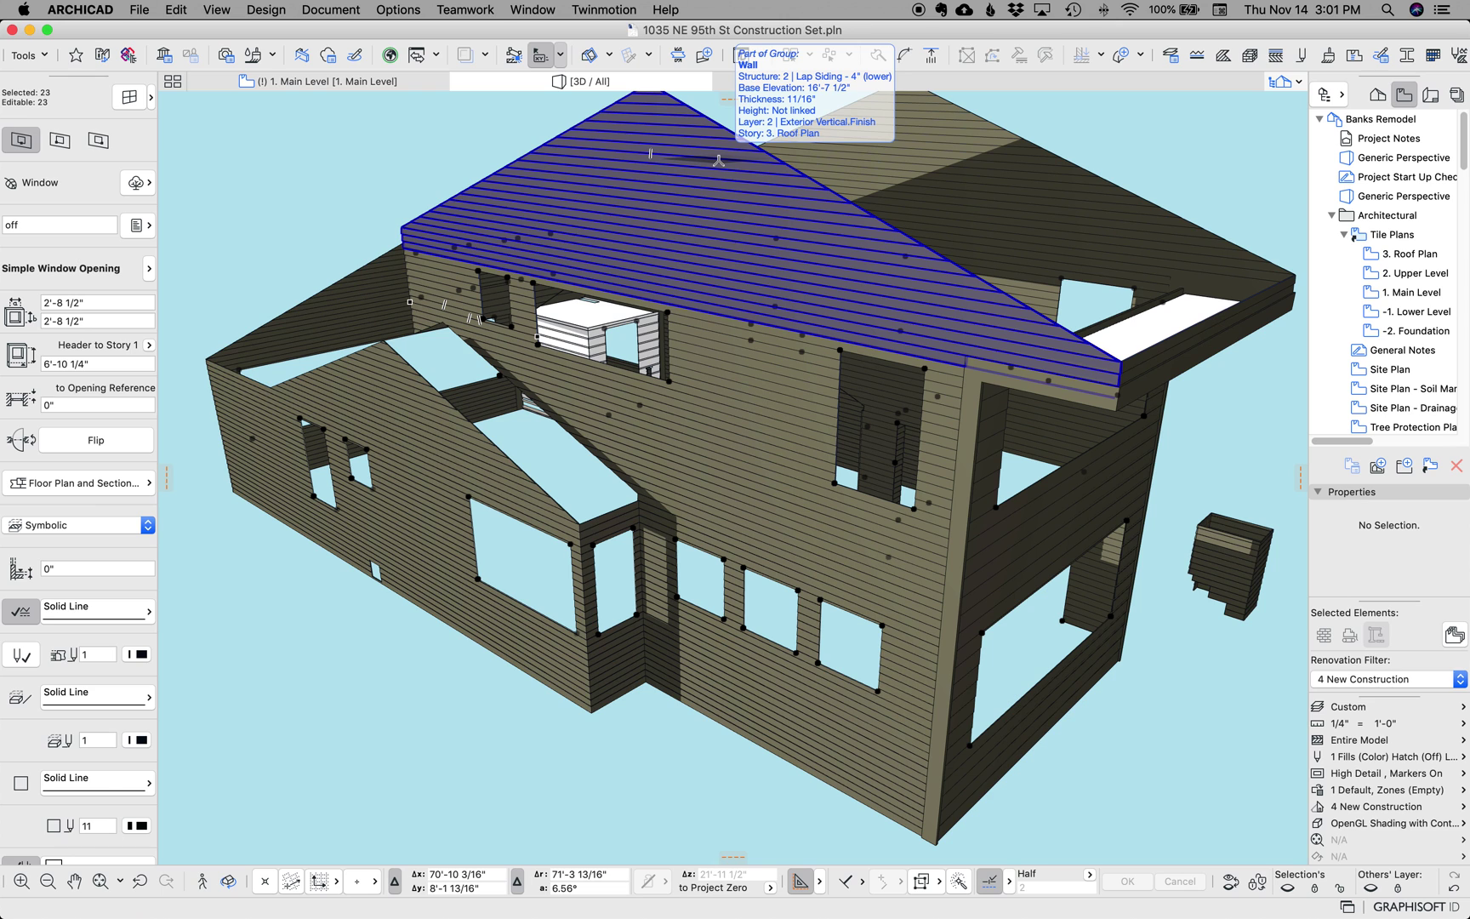
key(Delete)
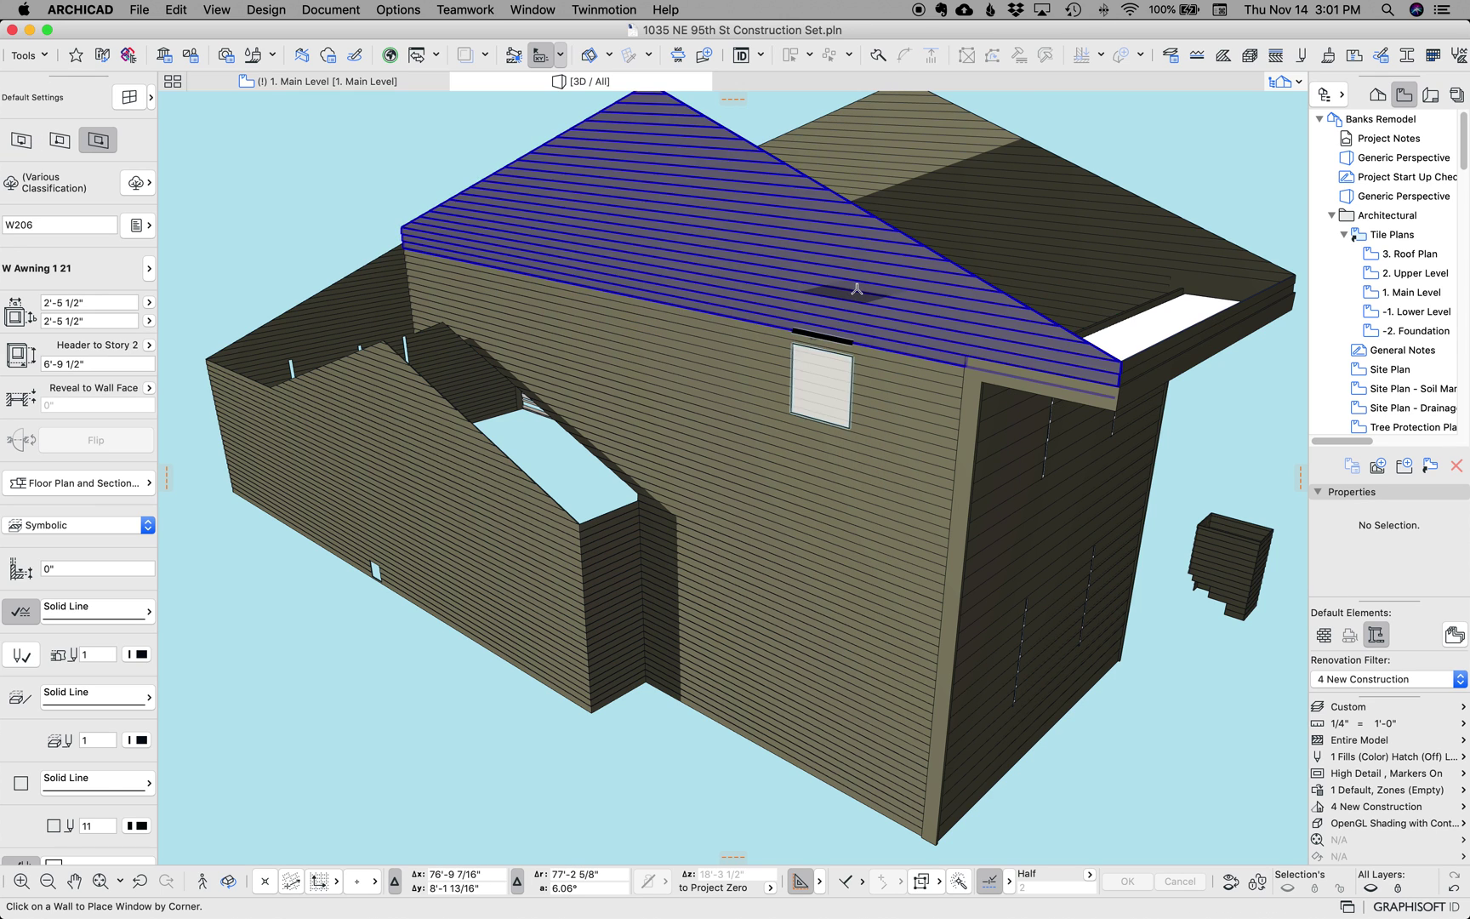
Show all layers again and inspect the siding around the windows of the full house model.
scroll(826, 321, down, 5)
shift+middle_drag(826, 321, 855, 390)
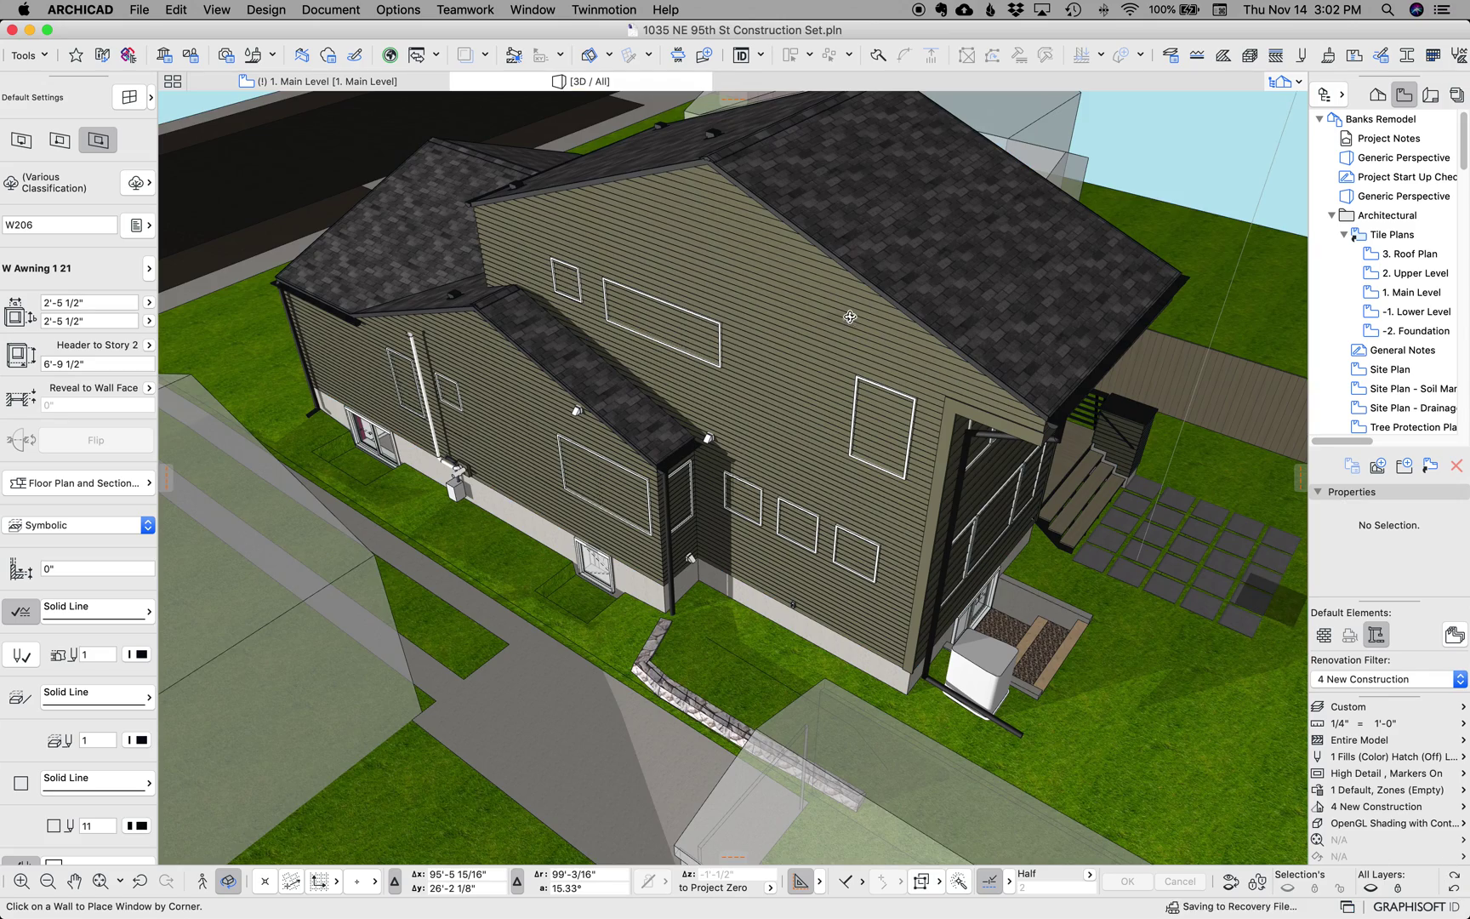
shift+middle_drag(855, 336, 929, 387)
scroll(1081, 351, up, 3)
drag(929, 387, 889, 384)
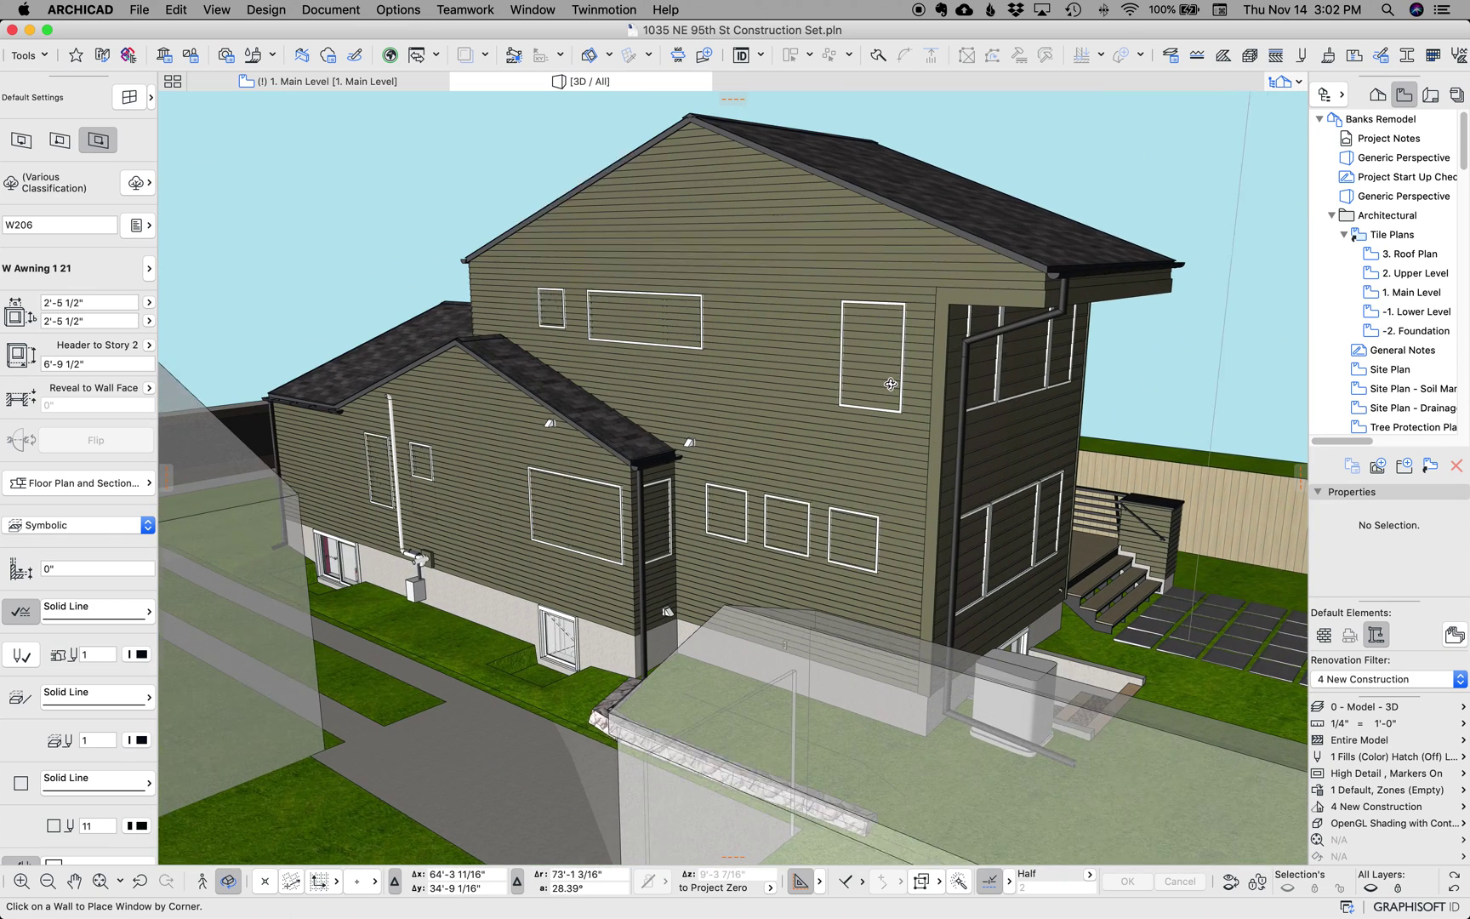
scroll(892, 380, up, 2)
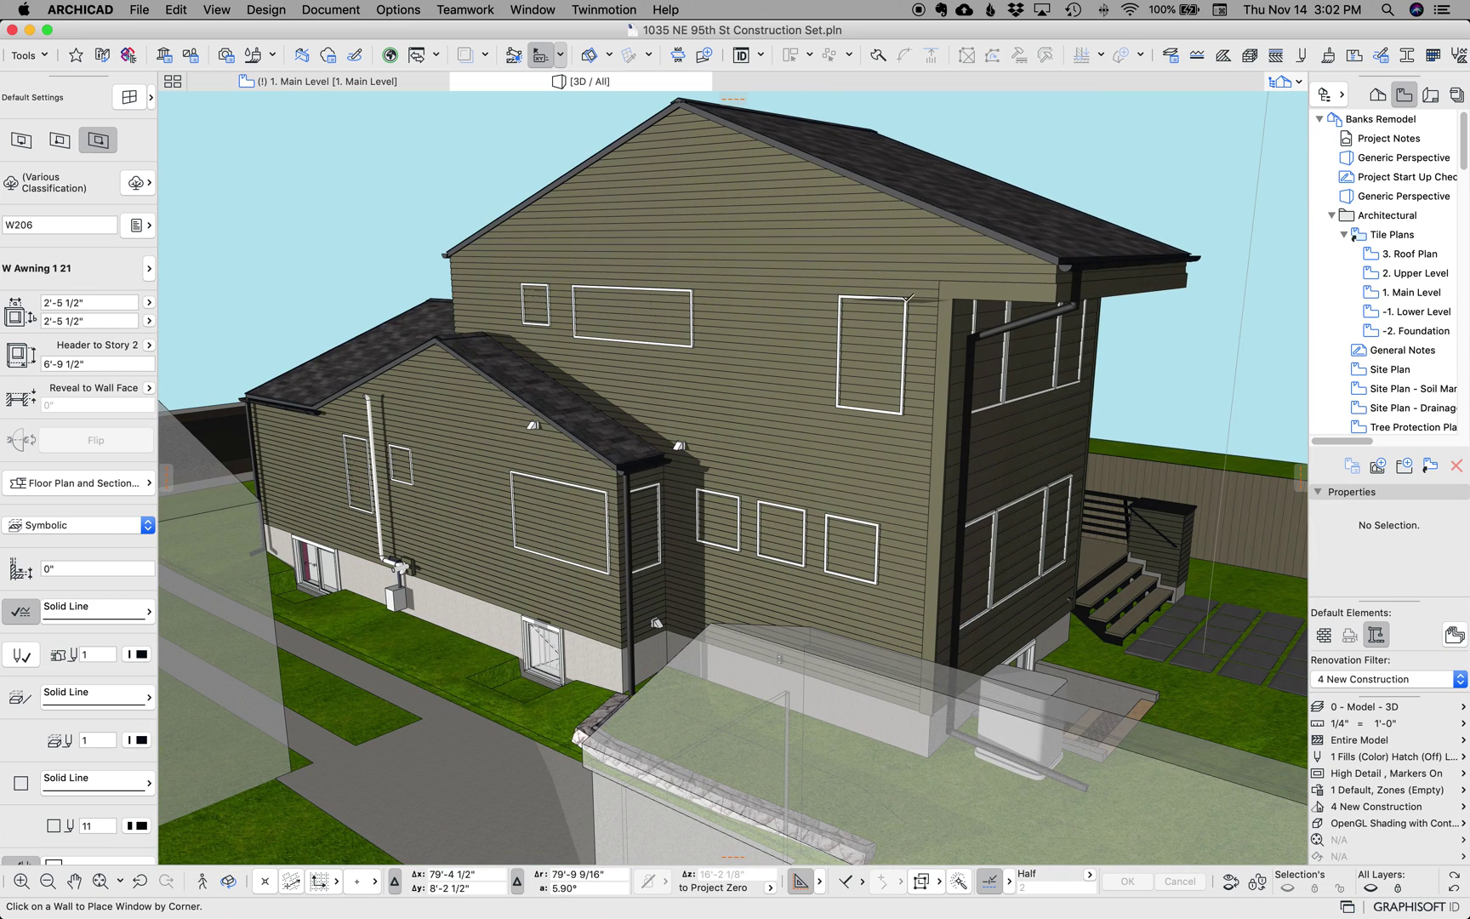
Select the upper-level casement window nearest the house corner and isolate the layer of its host wall.
key(Escape)
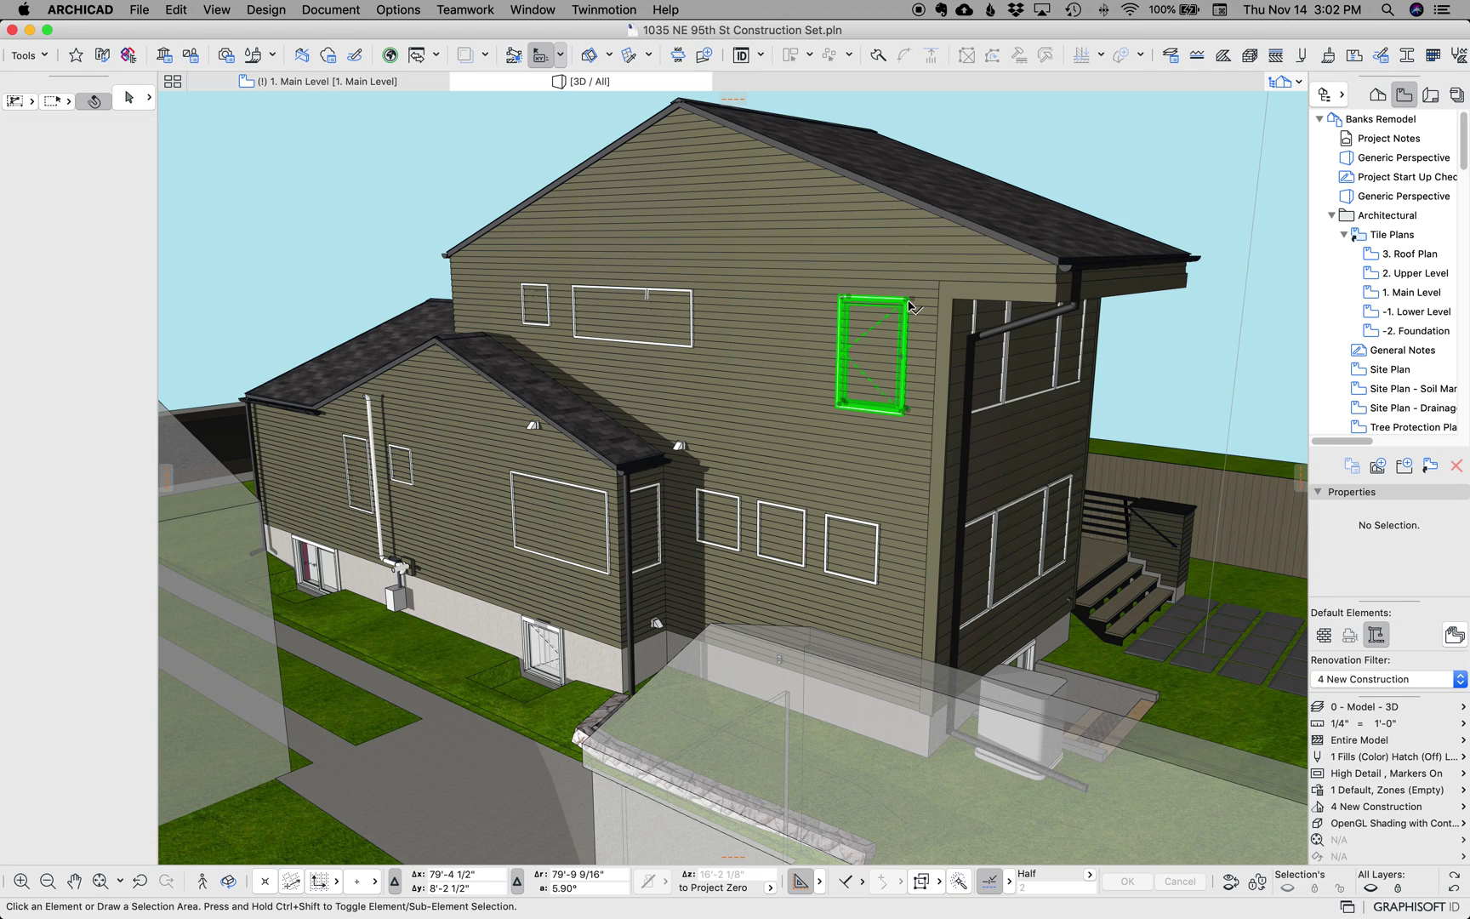
click(1371, 887)
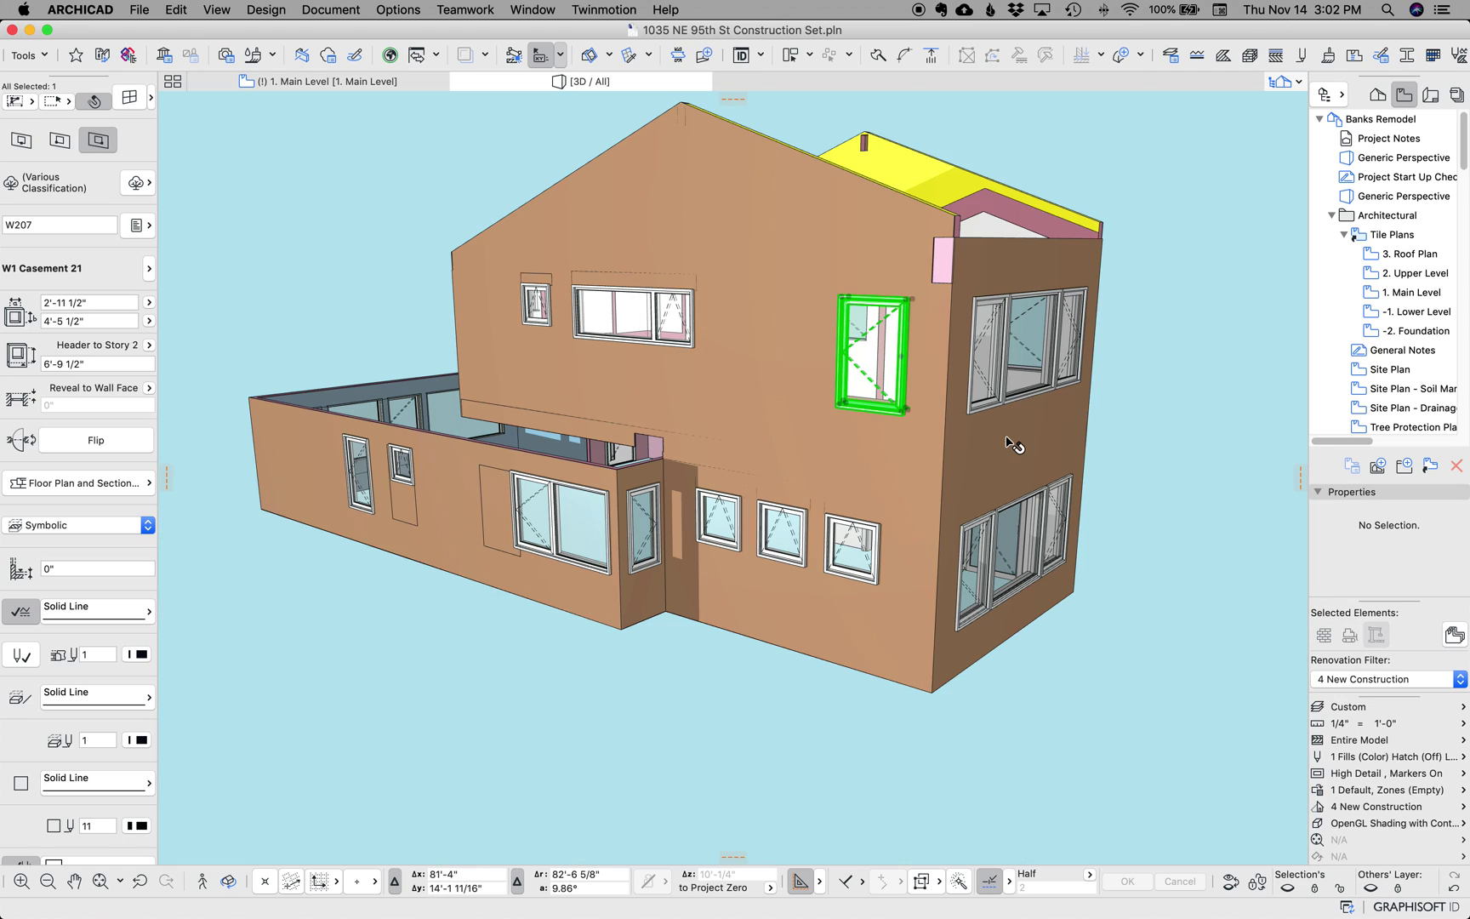
key(o)
drag(1011, 443, 1044, 427)
shift+middle_drag(1045, 427, 858, 478)
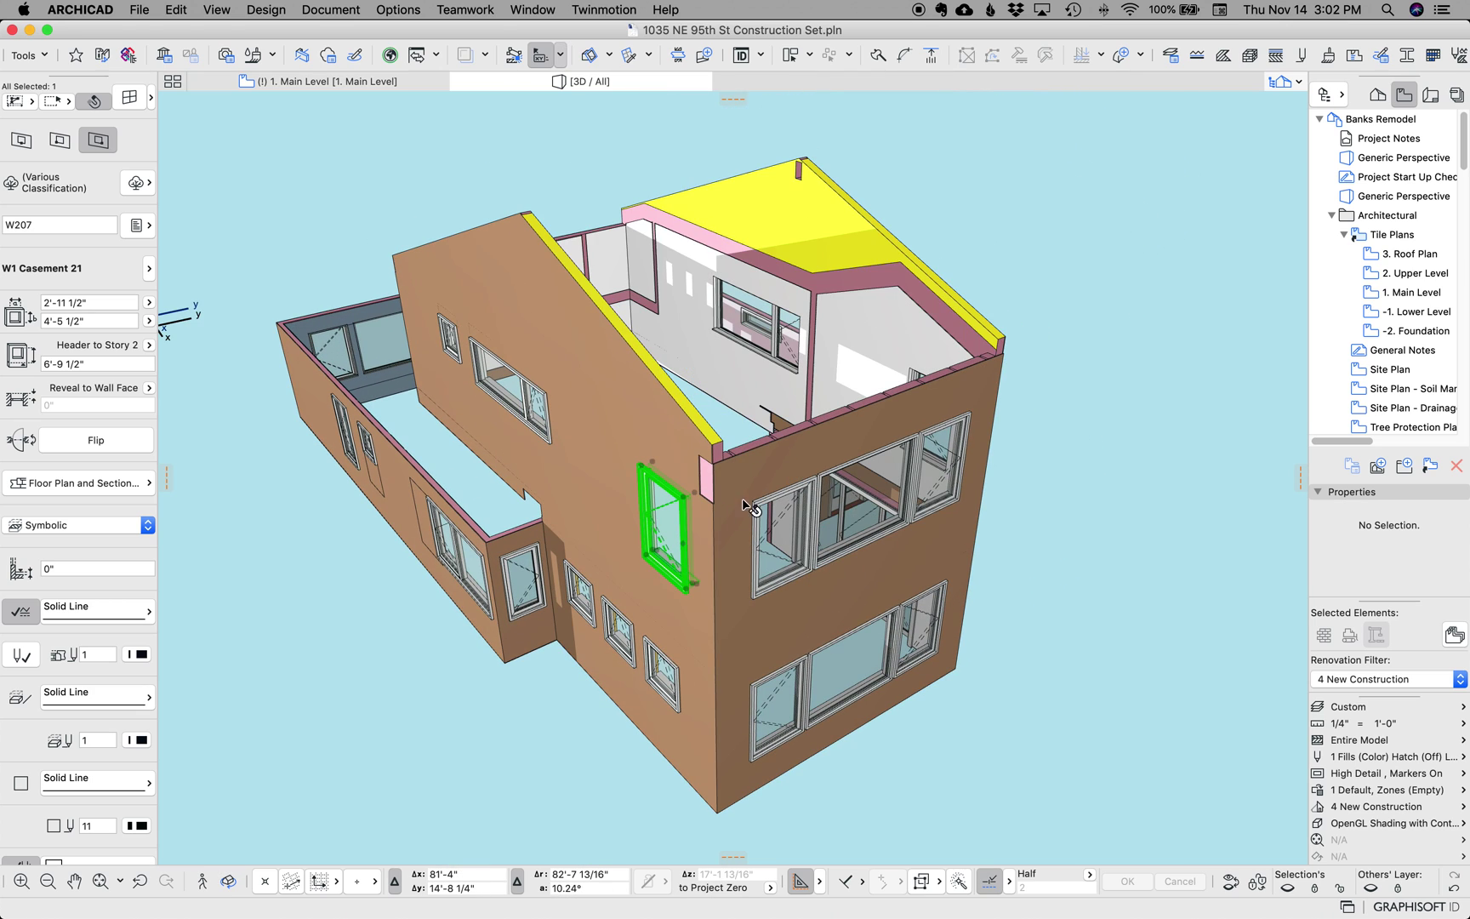
Pick up the casement window's settings and select all windows in the isolated walls.
key(Escape)
alt+click(683, 496)
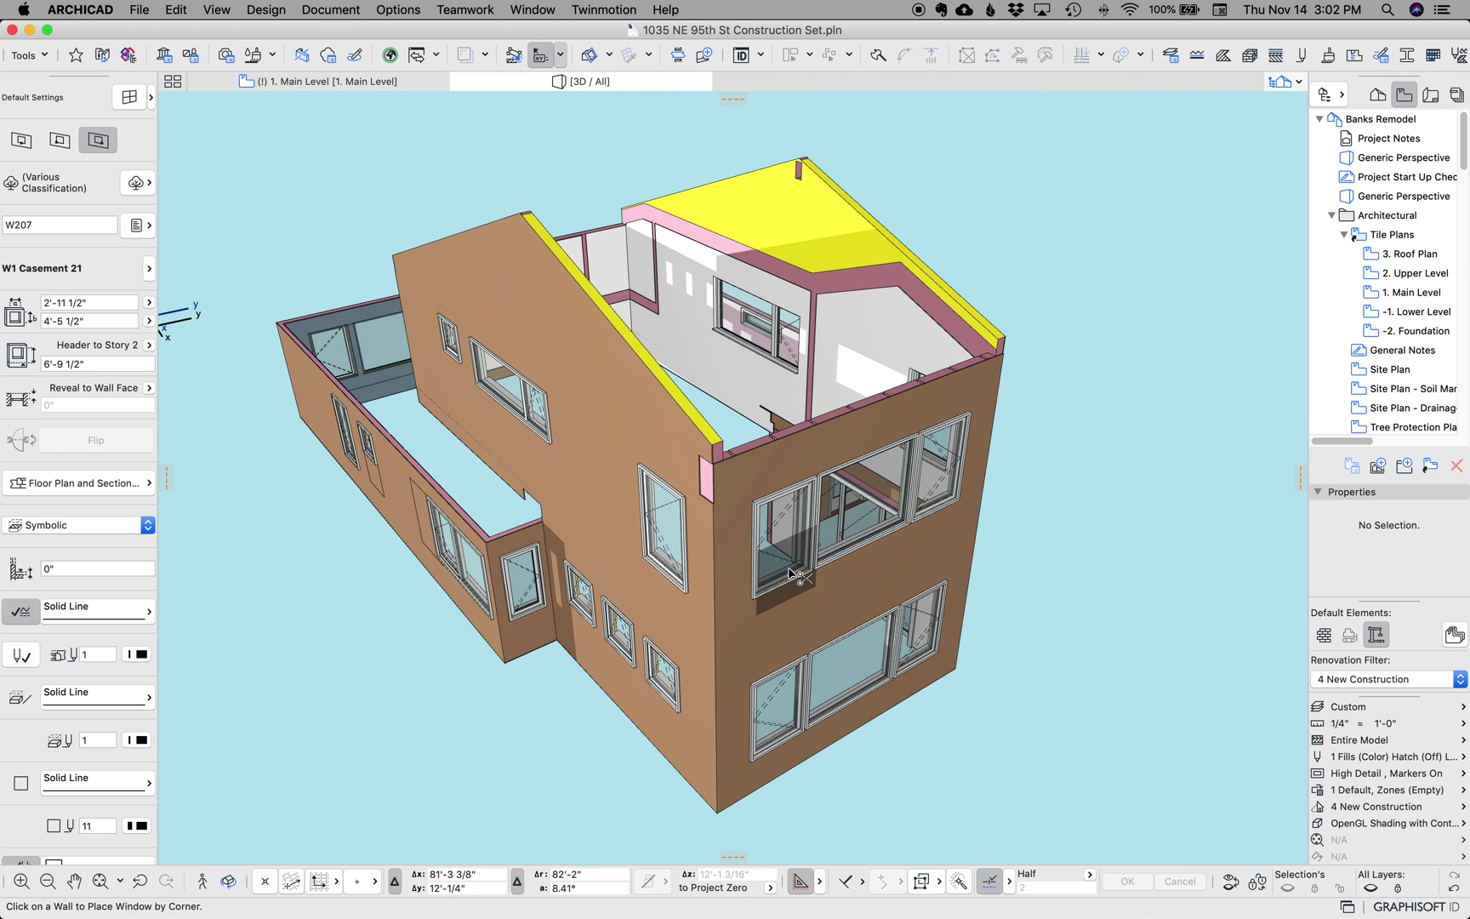
key(super+a)
shift+middle_drag(788, 368, 341, 369)
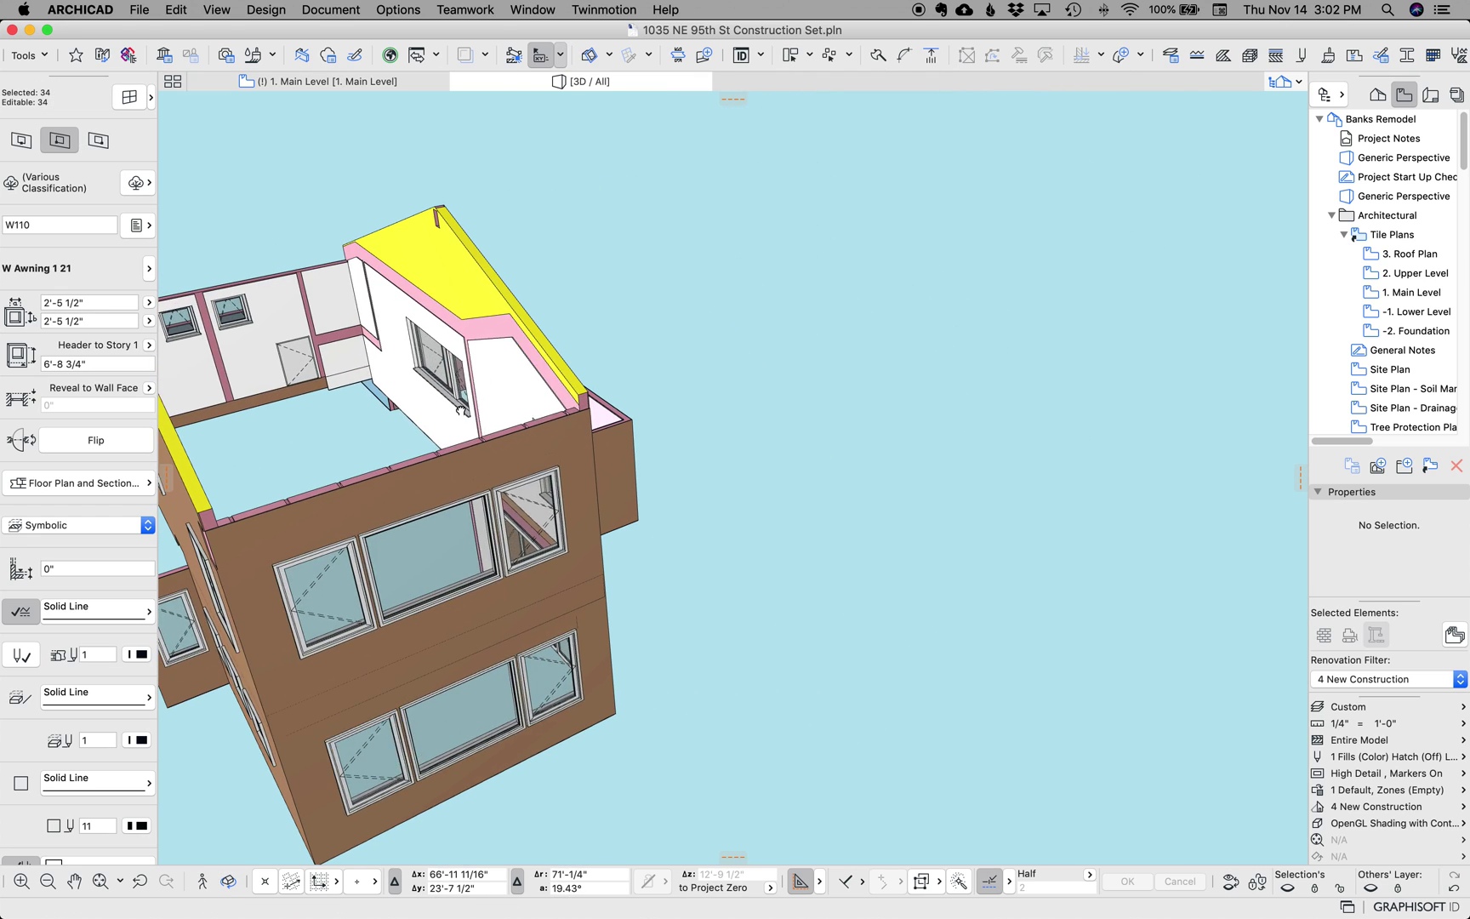
Add the main-level entrance door and the adjacent multi-panel glass door to the window selection.
drag(715, 562, 762, 315)
shift+click(783, 287)
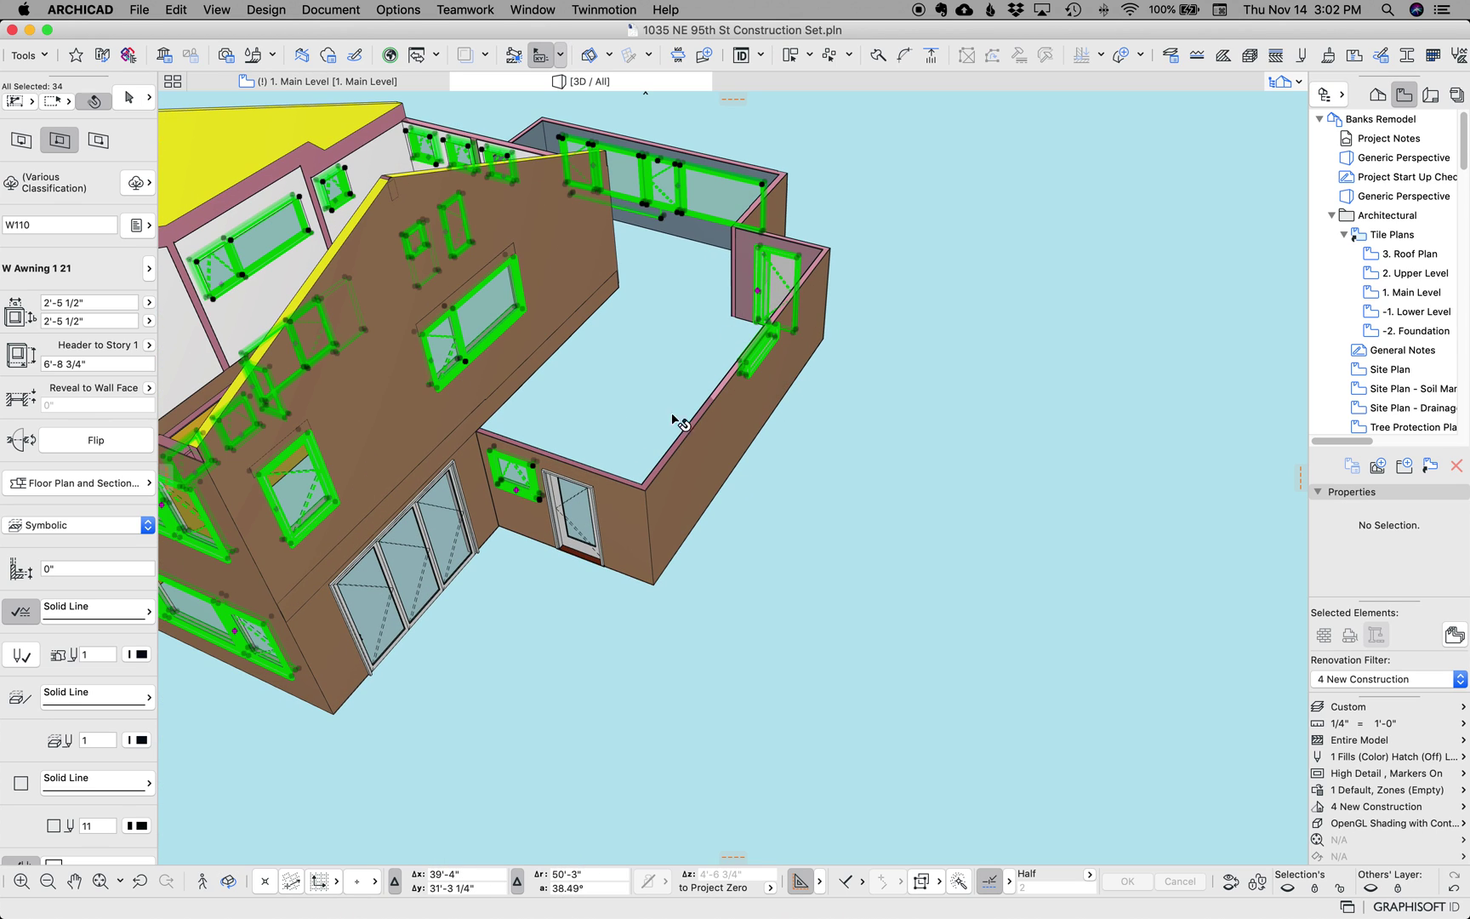
shift+click(577, 513)
shift+click(436, 544)
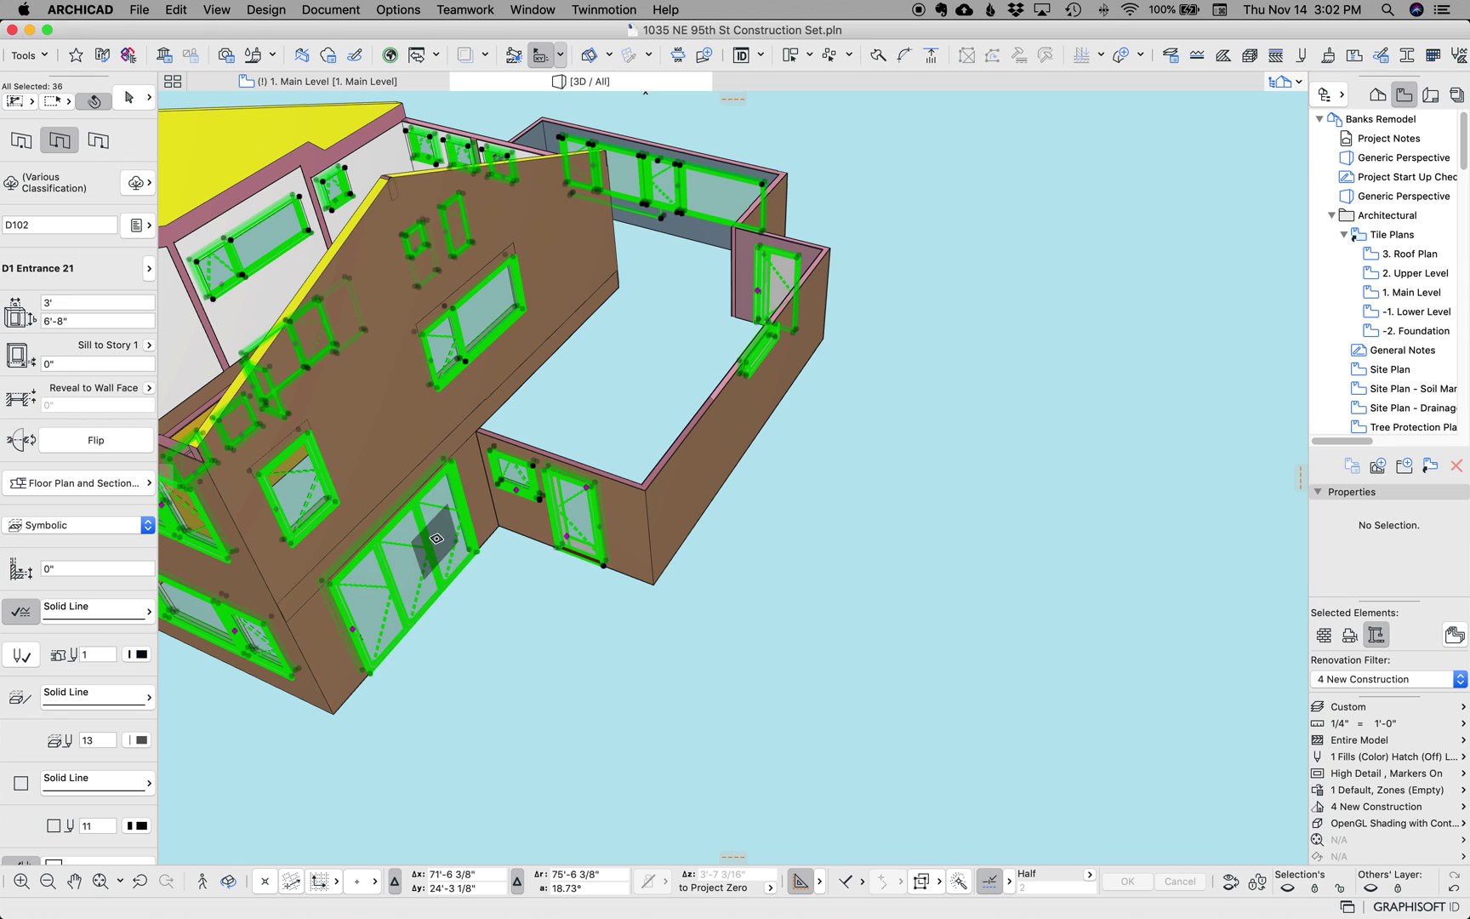
Save the selected windows and doors as a selection set named "Windows and Doors" and clear the selection.
middle_drag(436, 542, 644, 486)
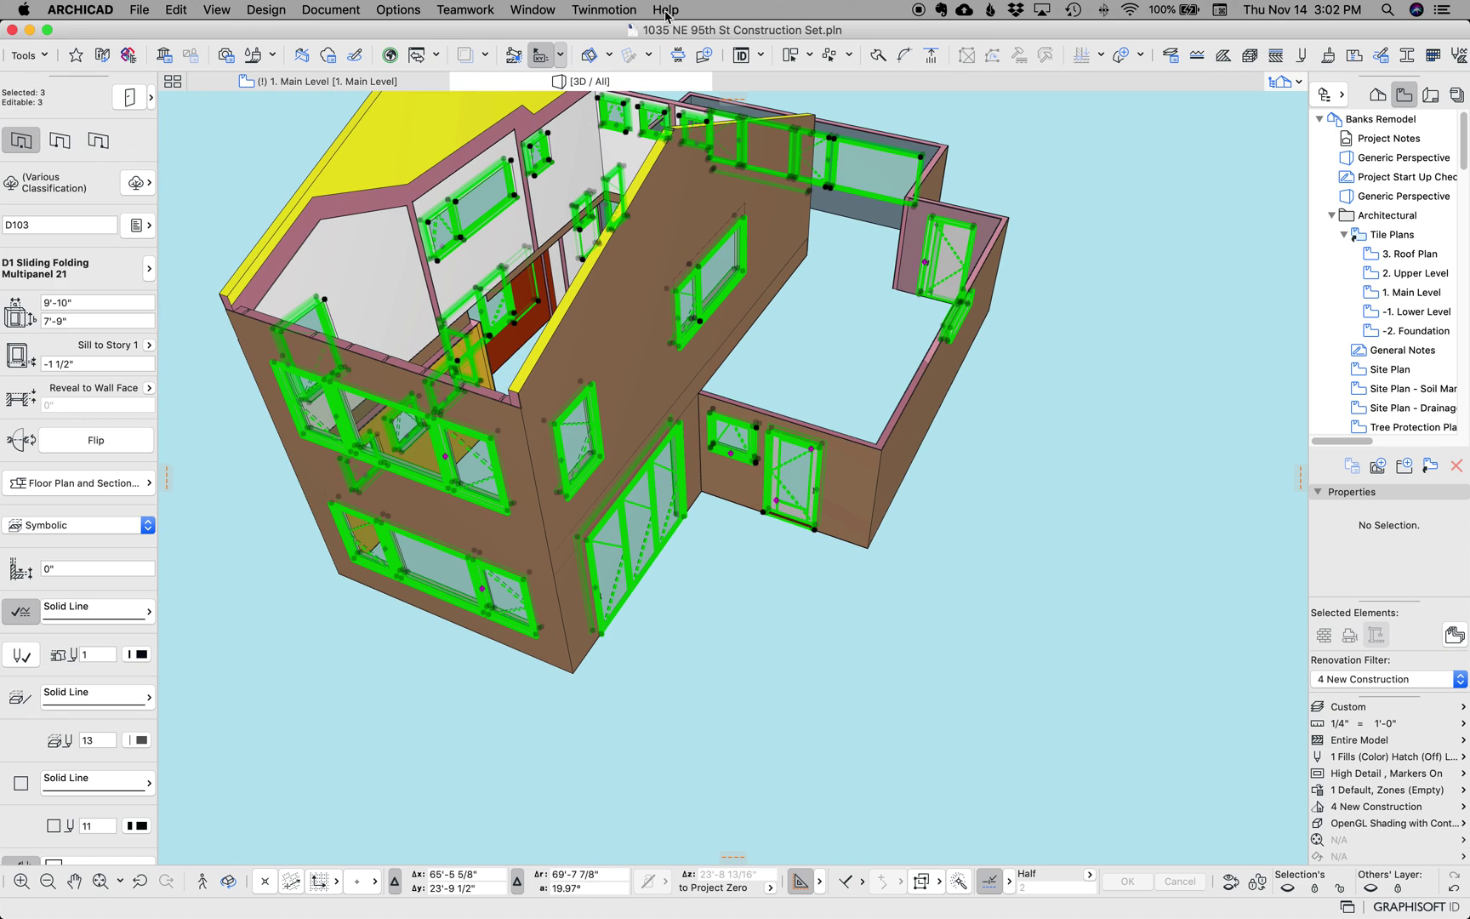
click(666, 10)
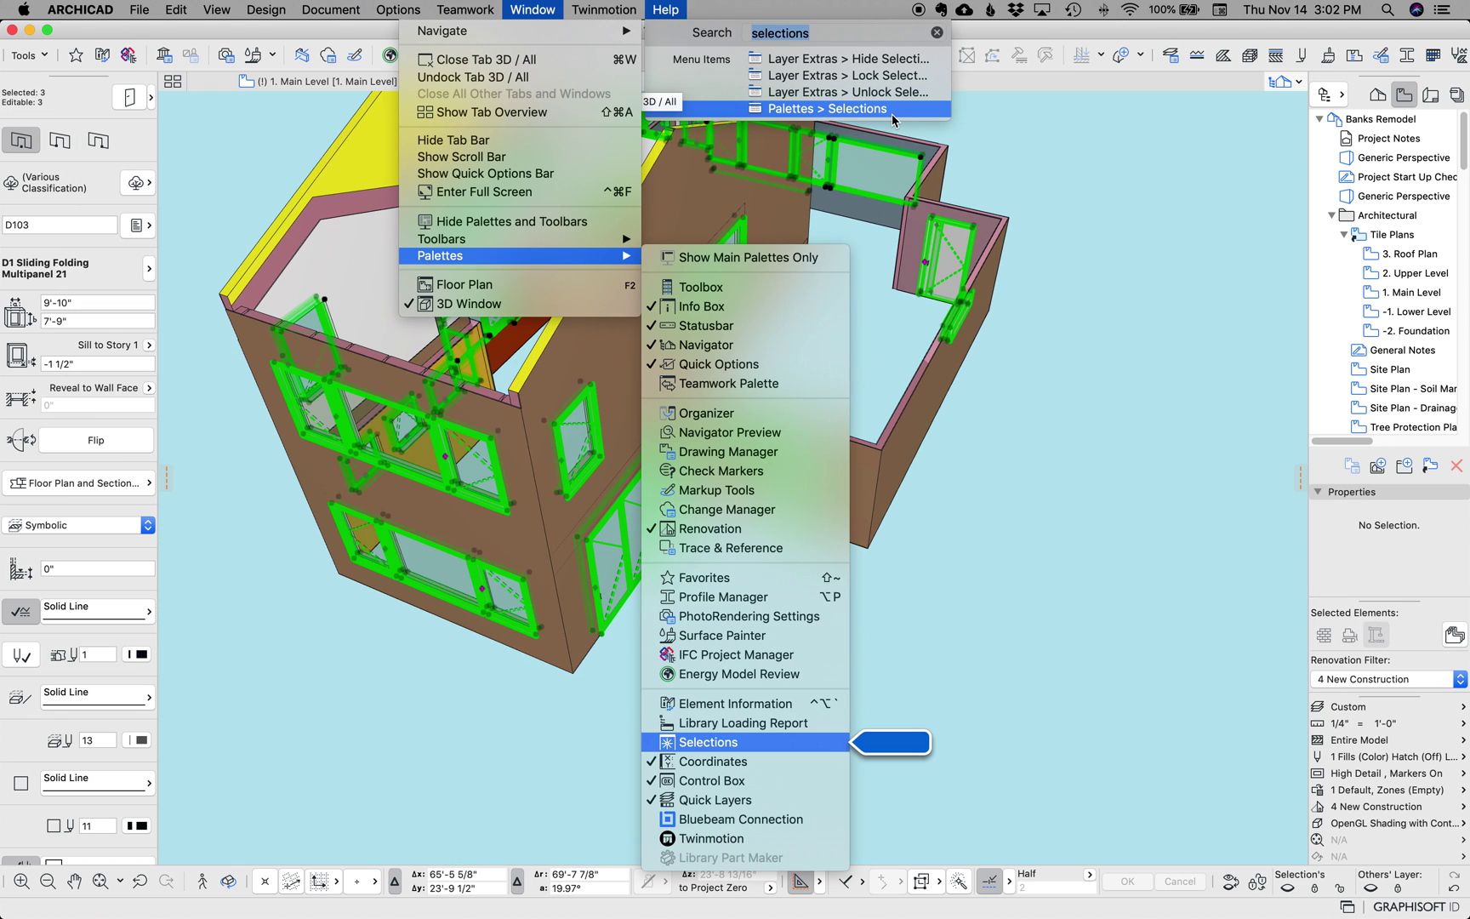
click(892, 110)
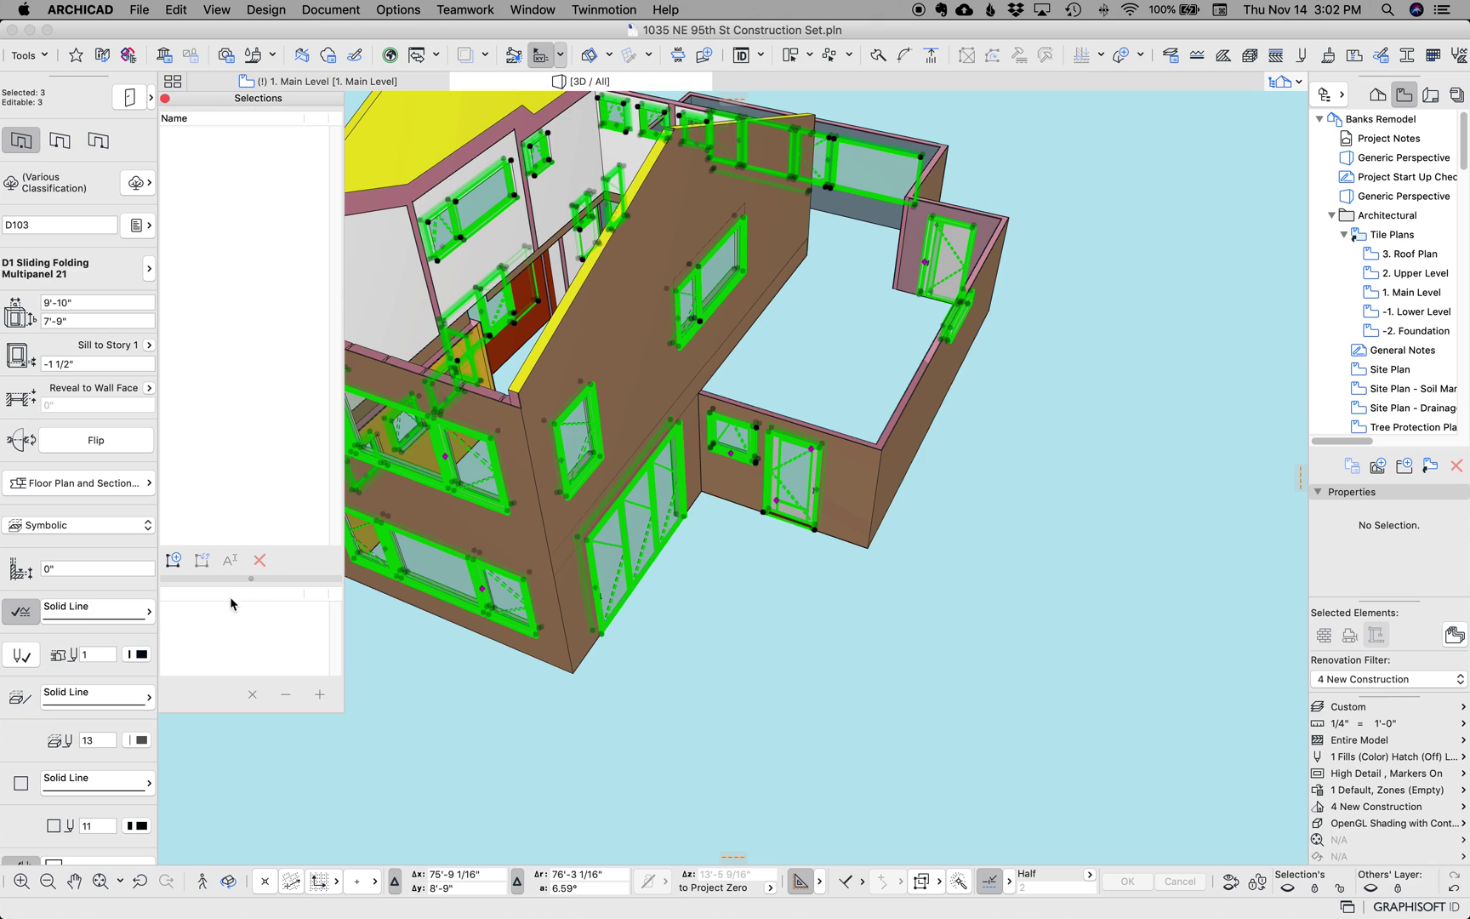
click(174, 561)
text(W)
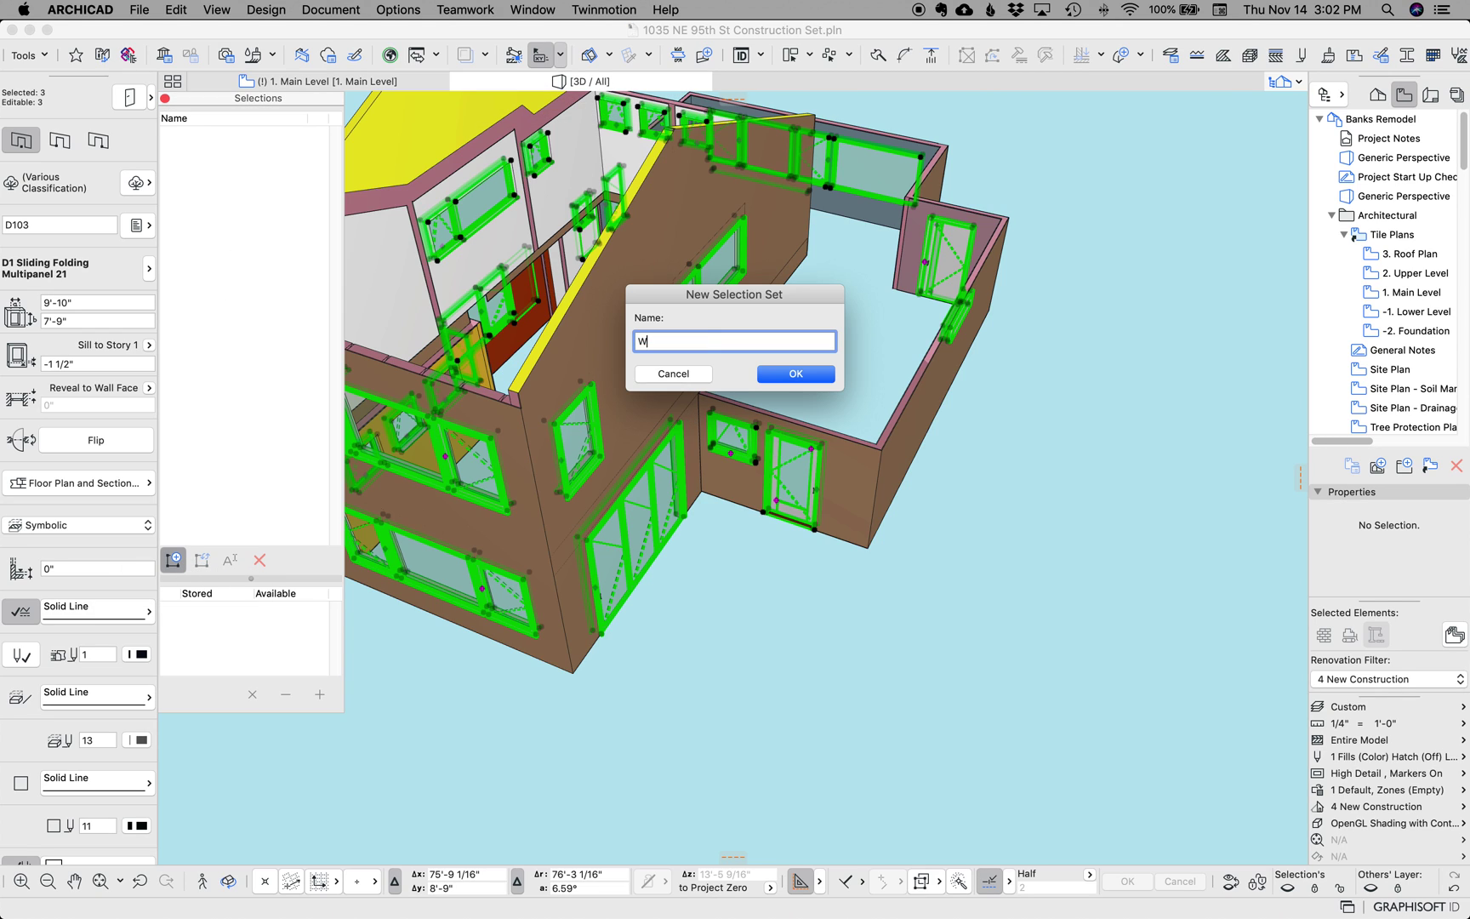
text(indows and Doors)
key(Return)
key(Escape)
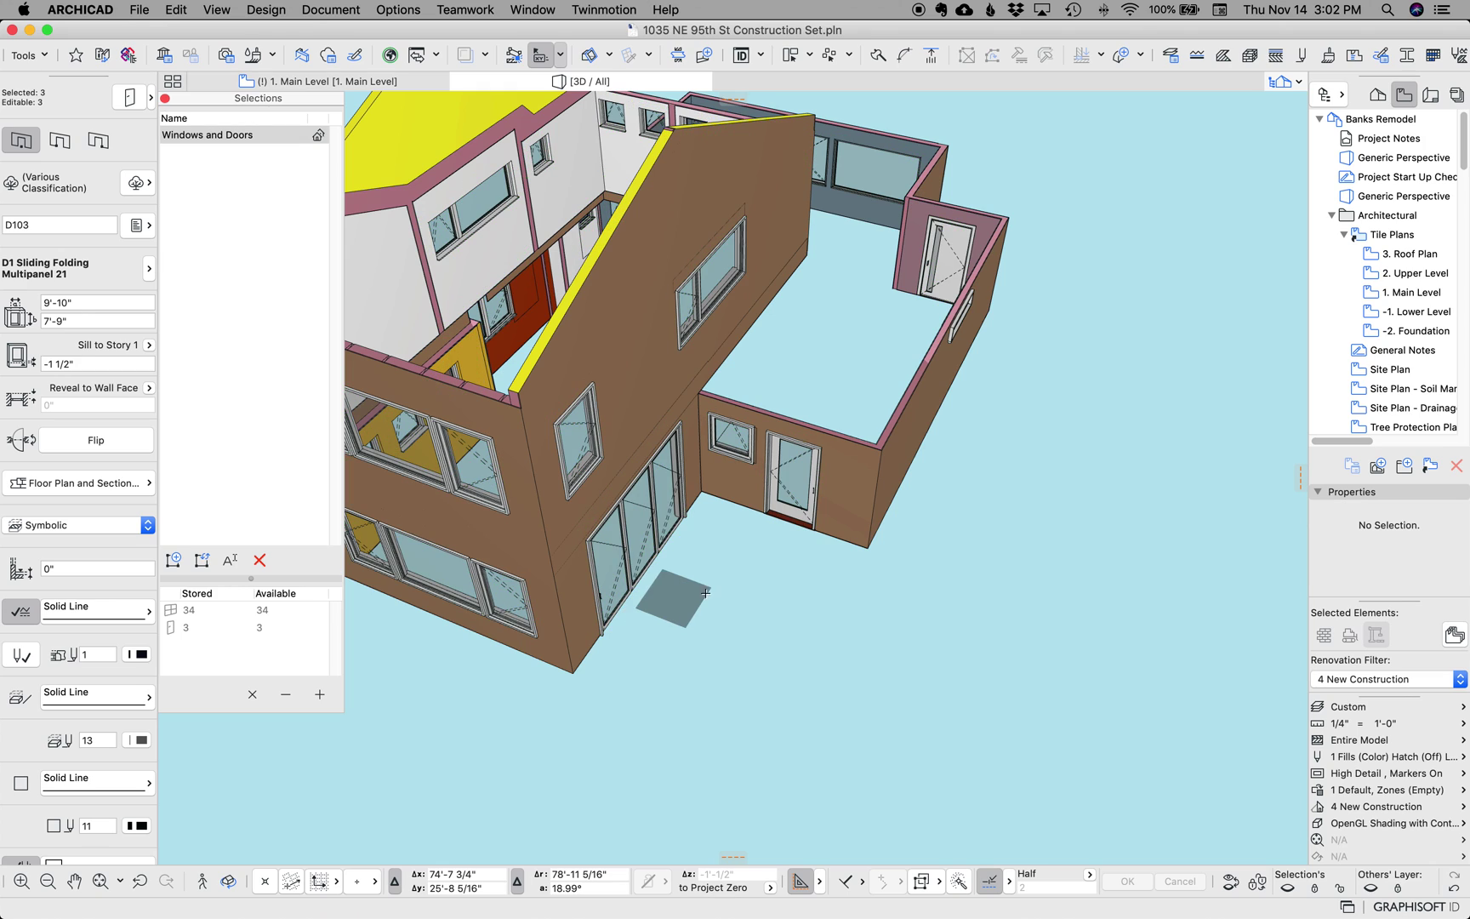
Switch the 3D view to the "0 - Model - 3D" layer combination to show the full house with siding.
double_click(235, 135)
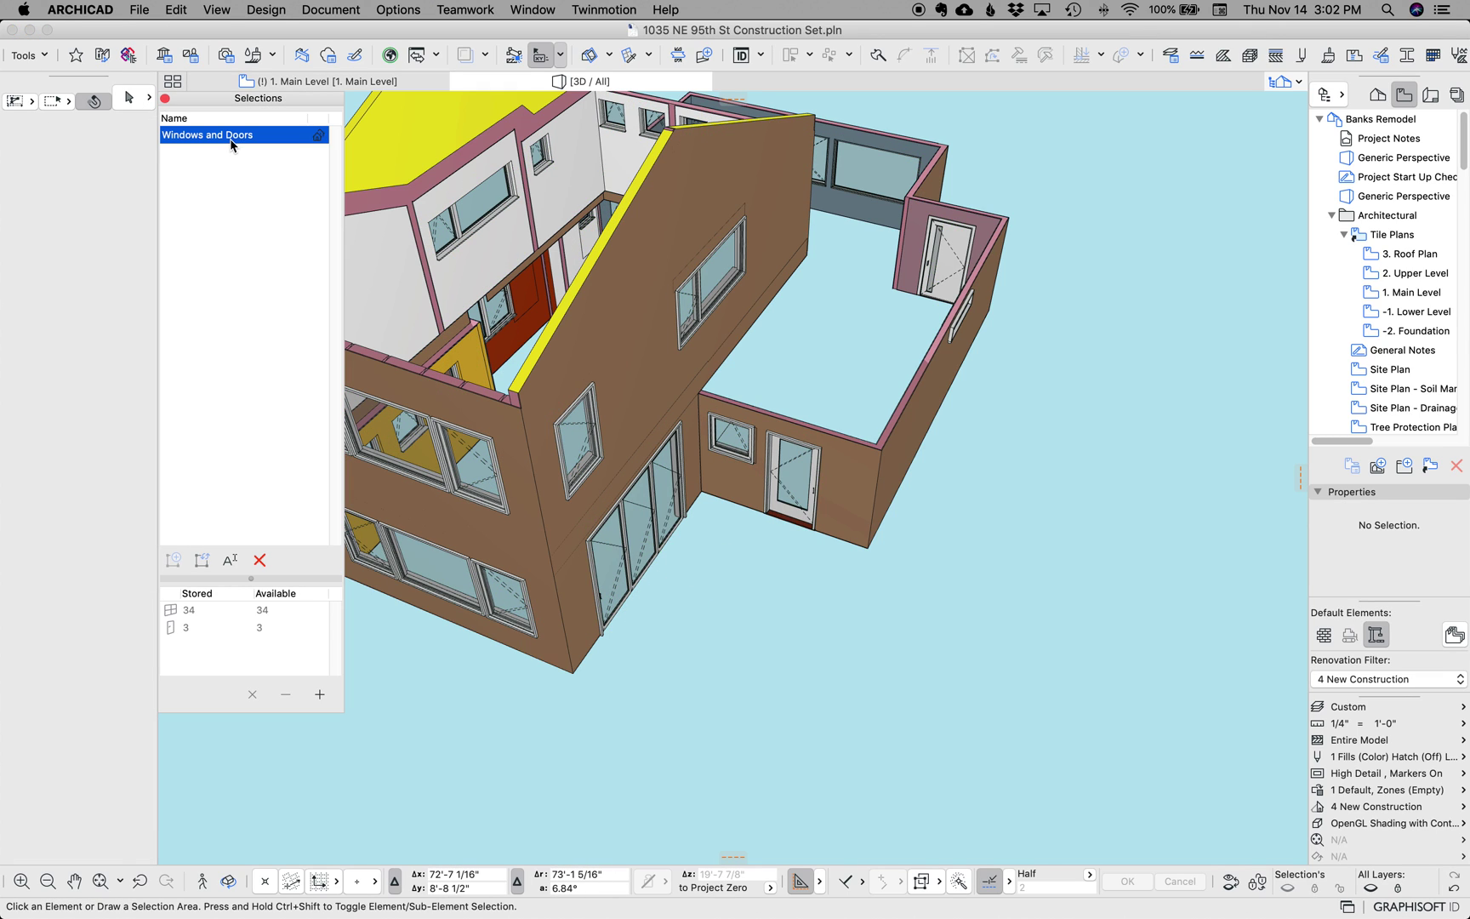
shift+middle_drag(810, 355, 1011, 409)
key(Escape)
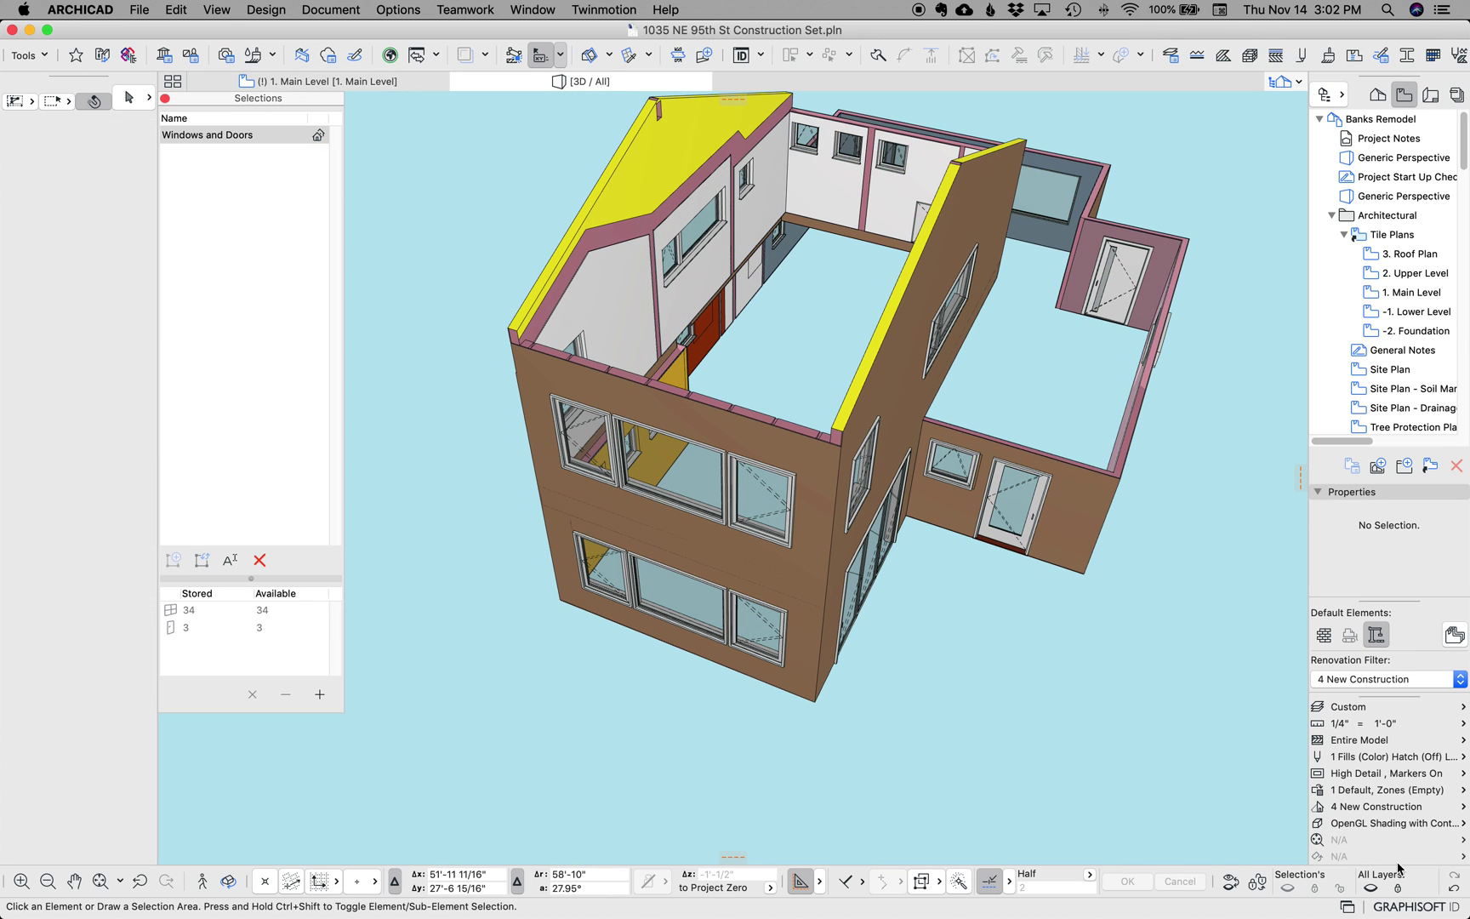
click(1382, 709)
click(1382, 736)
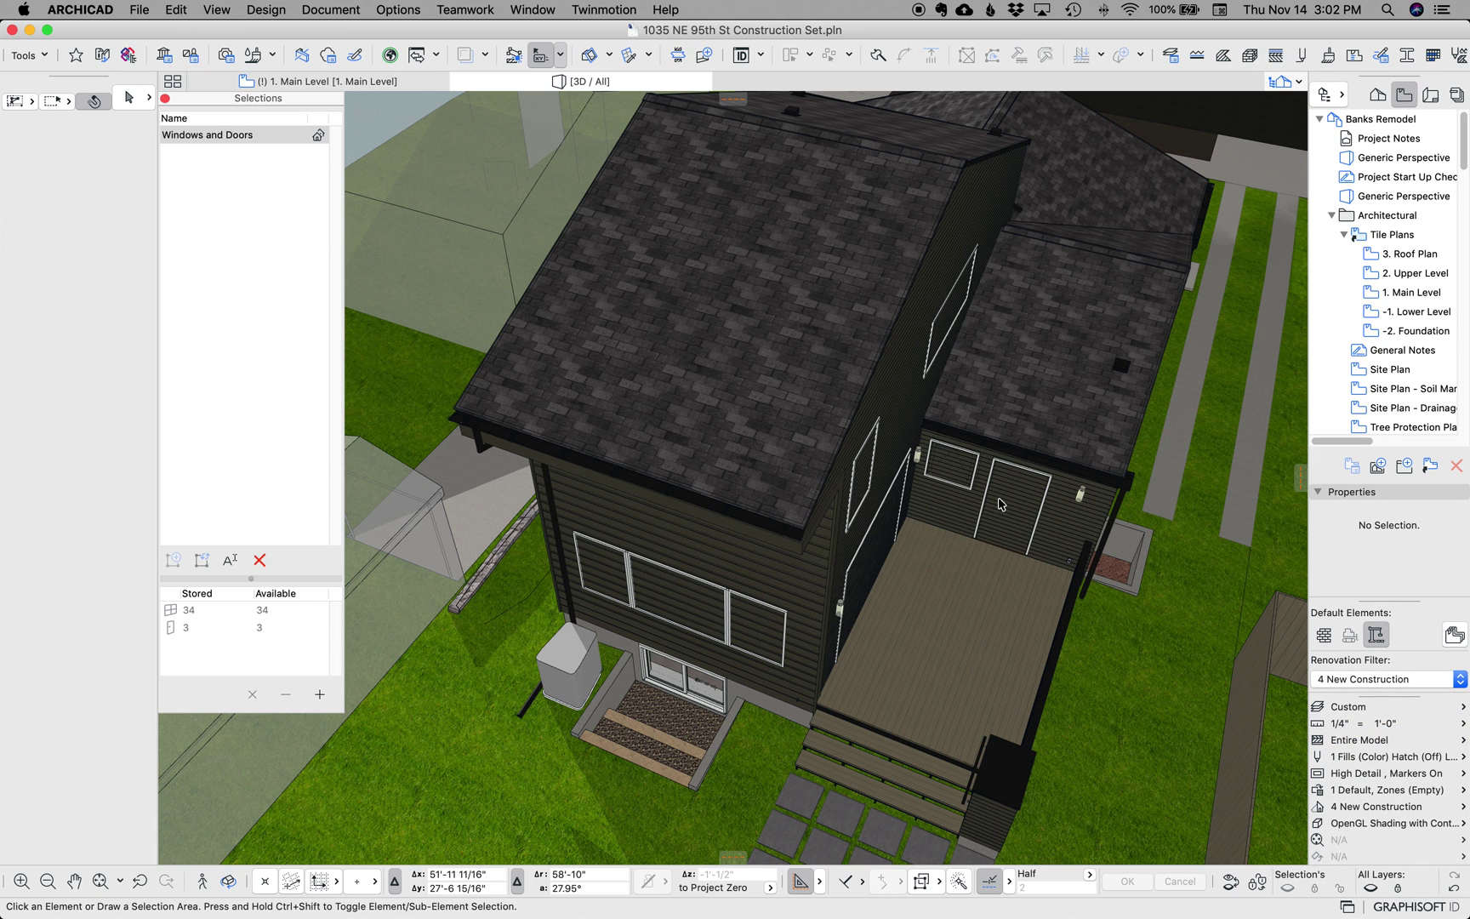
shift+middle_drag(1021, 515, 980, 479)
drag(979, 478, 476, 255)
Reselect the elements stored in the "Windows and Doors" selection set and start the Create Openings From Selection command.
click(256, 136)
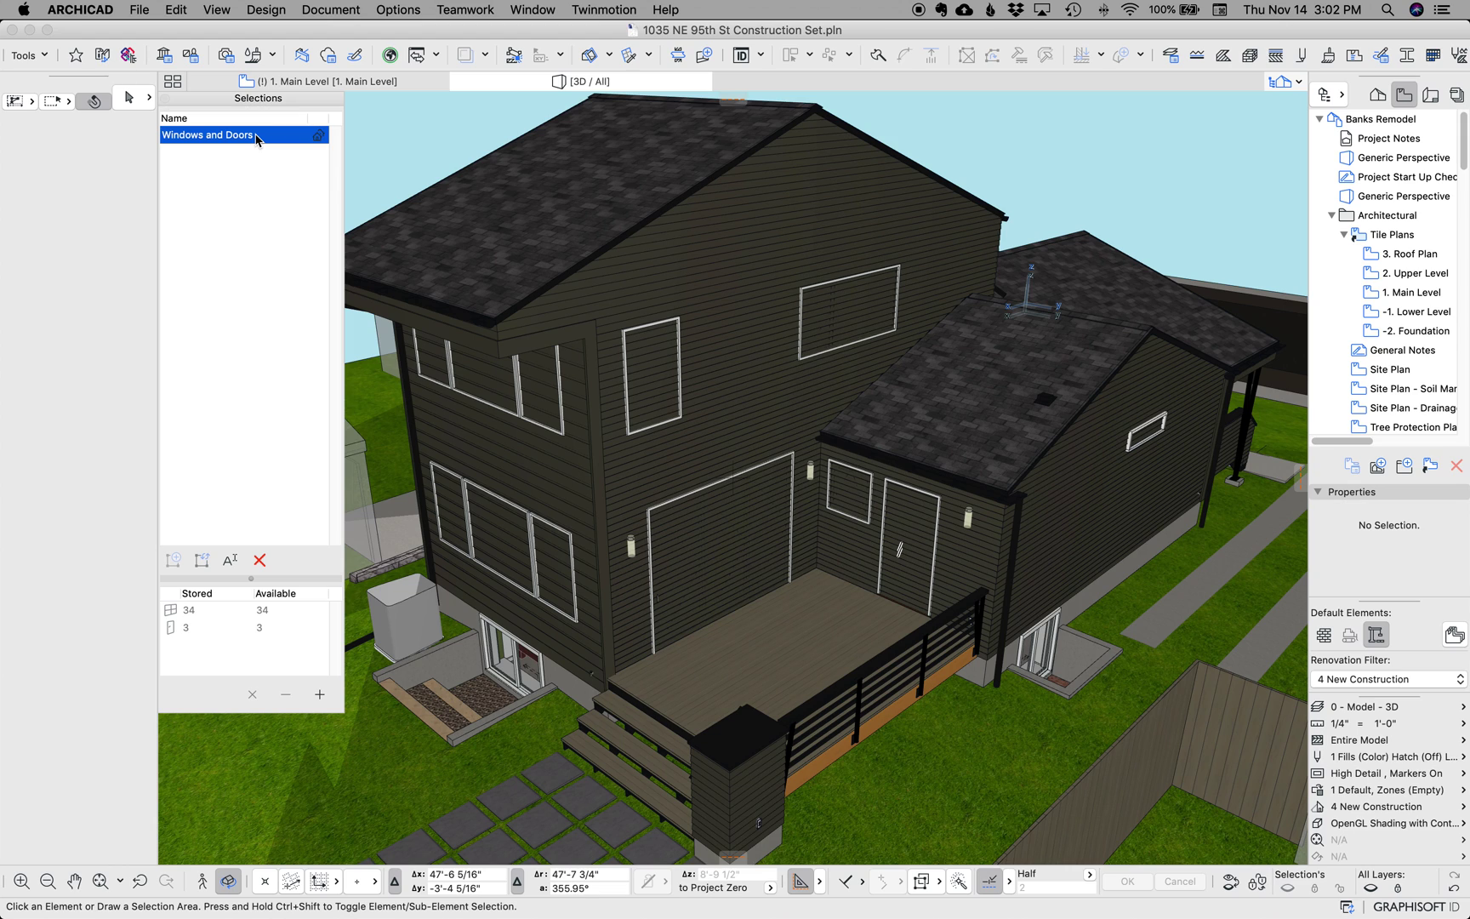
double_click(256, 136)
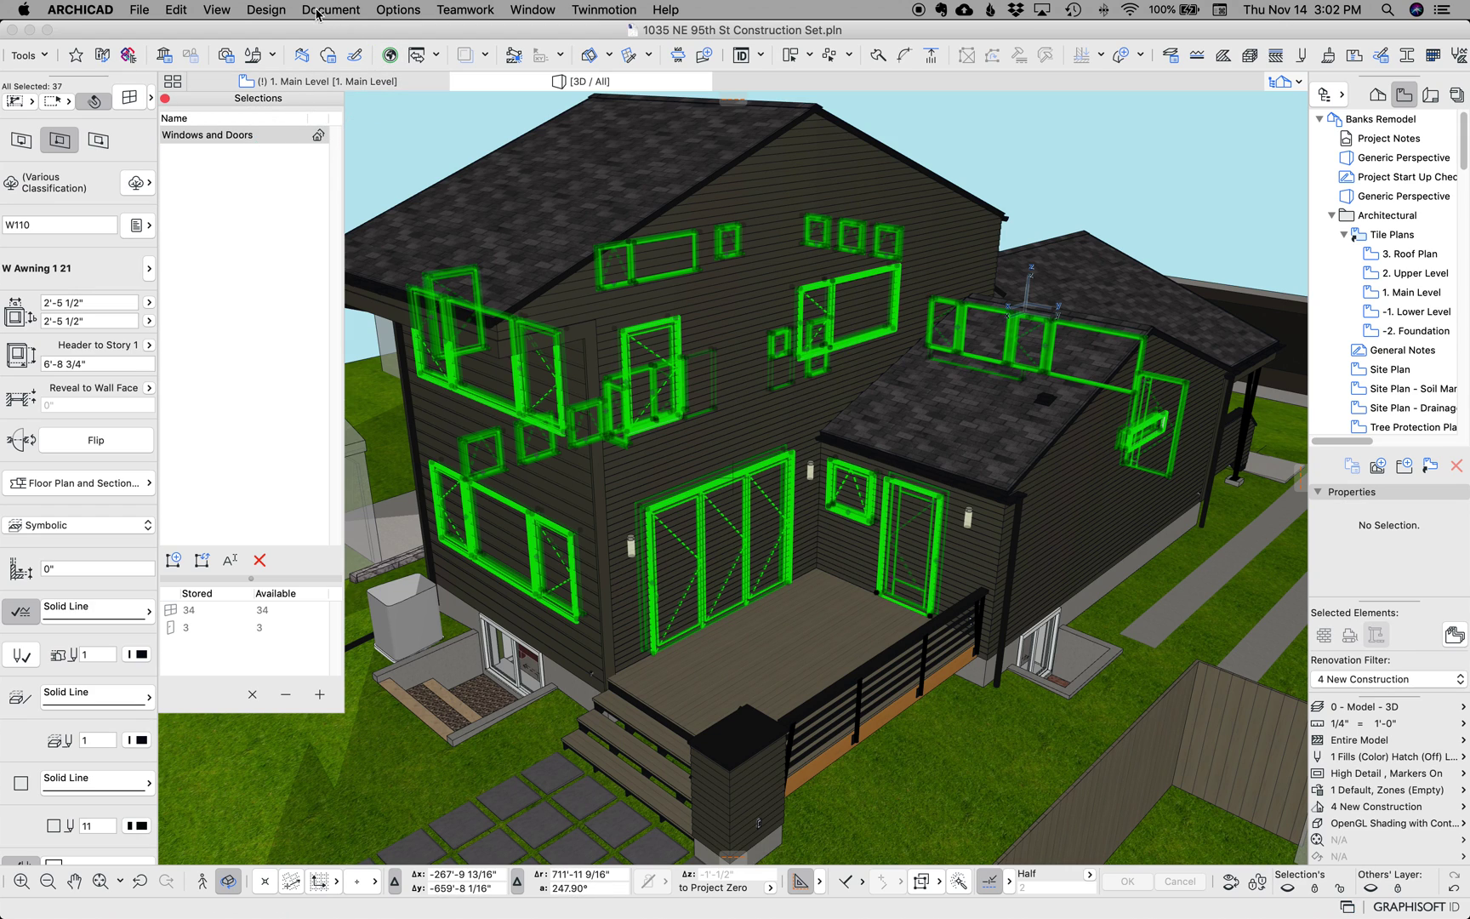
click(257, 10)
mouse_move(332, 153)
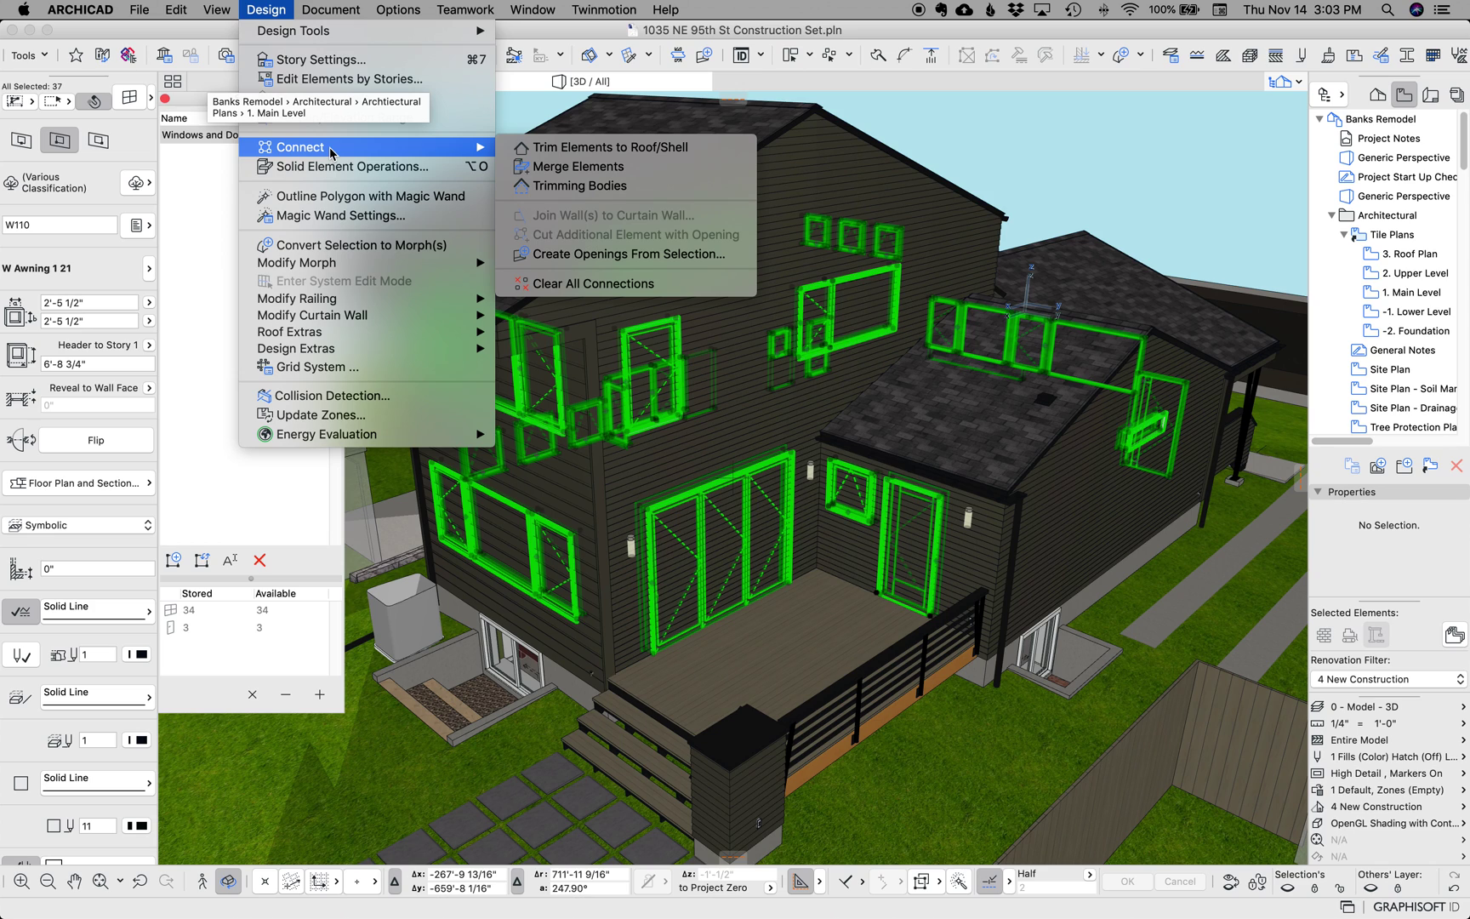
click(616, 262)
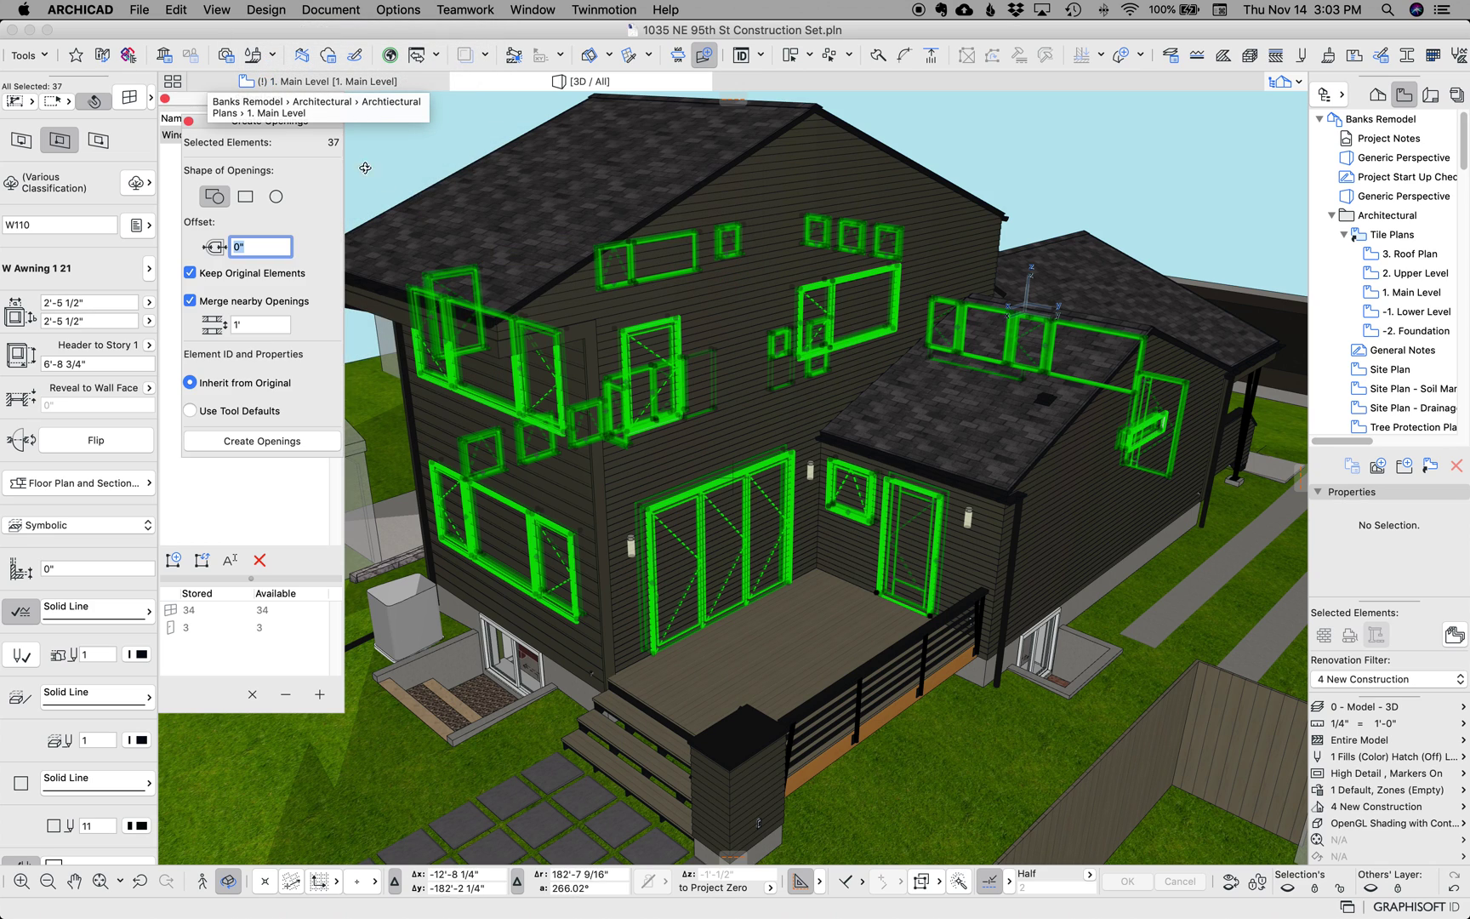
drag(251, 127, 464, 127)
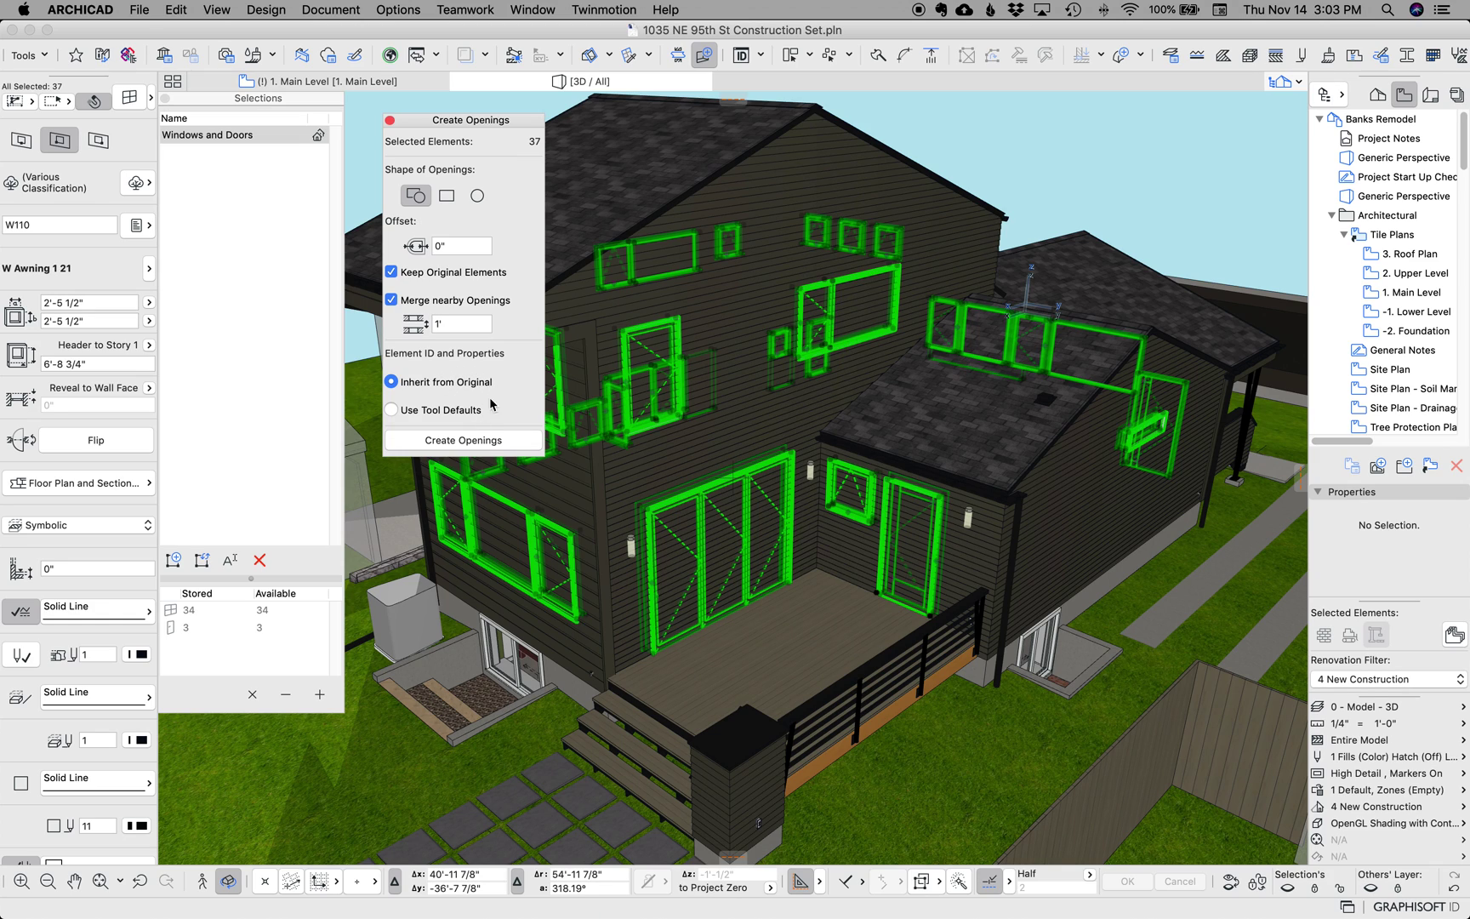
Create openings from the selected windows and doors with 0" offset, keeping the original elements and merging nearby openings within 1'.
click(703, 60)
click(702, 61)
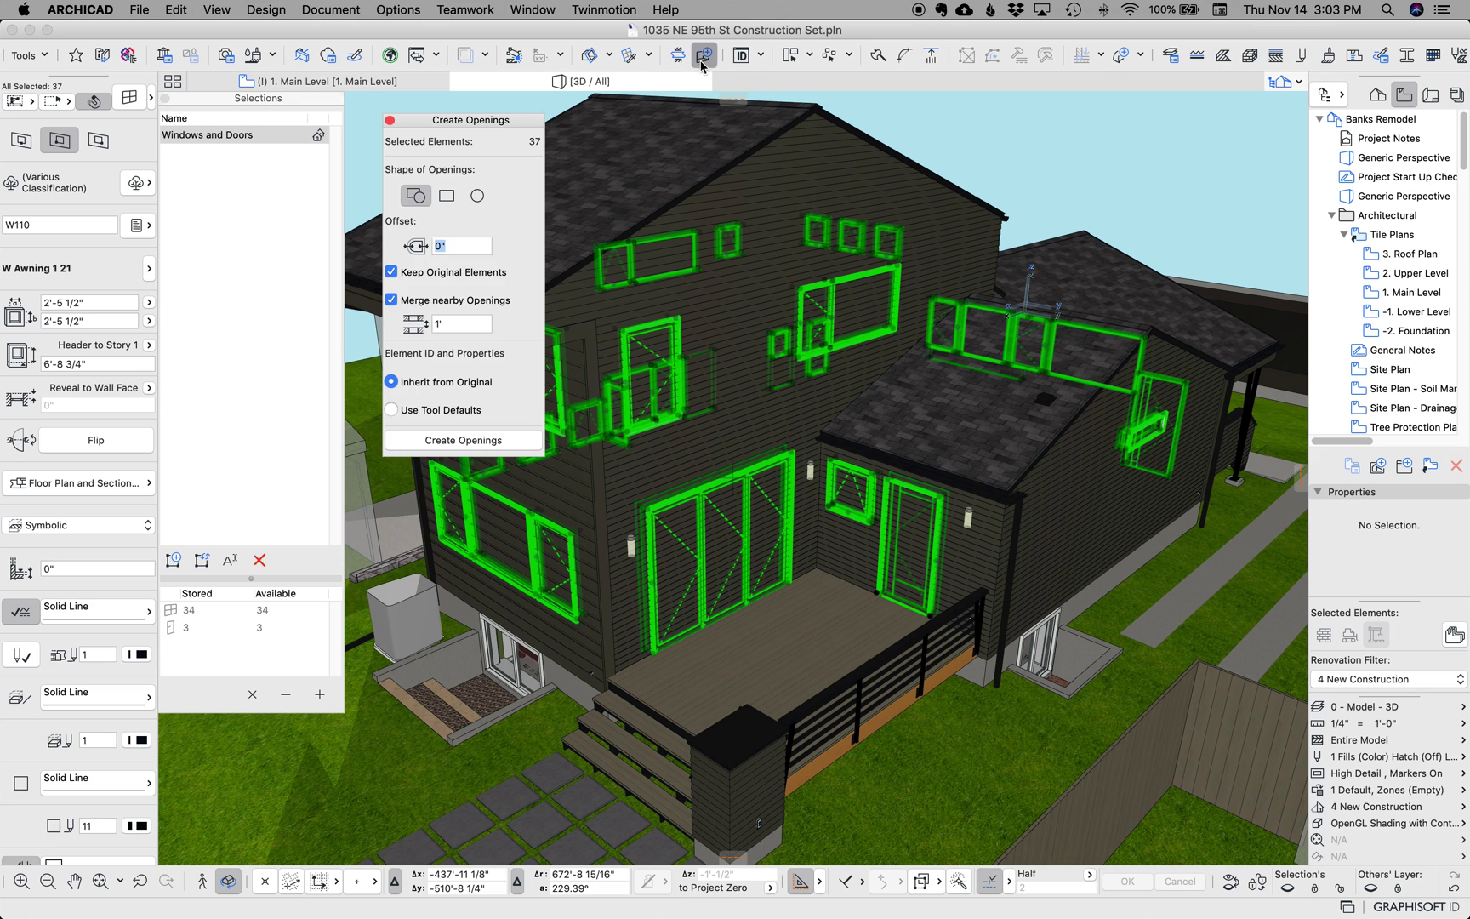
scroll(855, 204, up, 3)
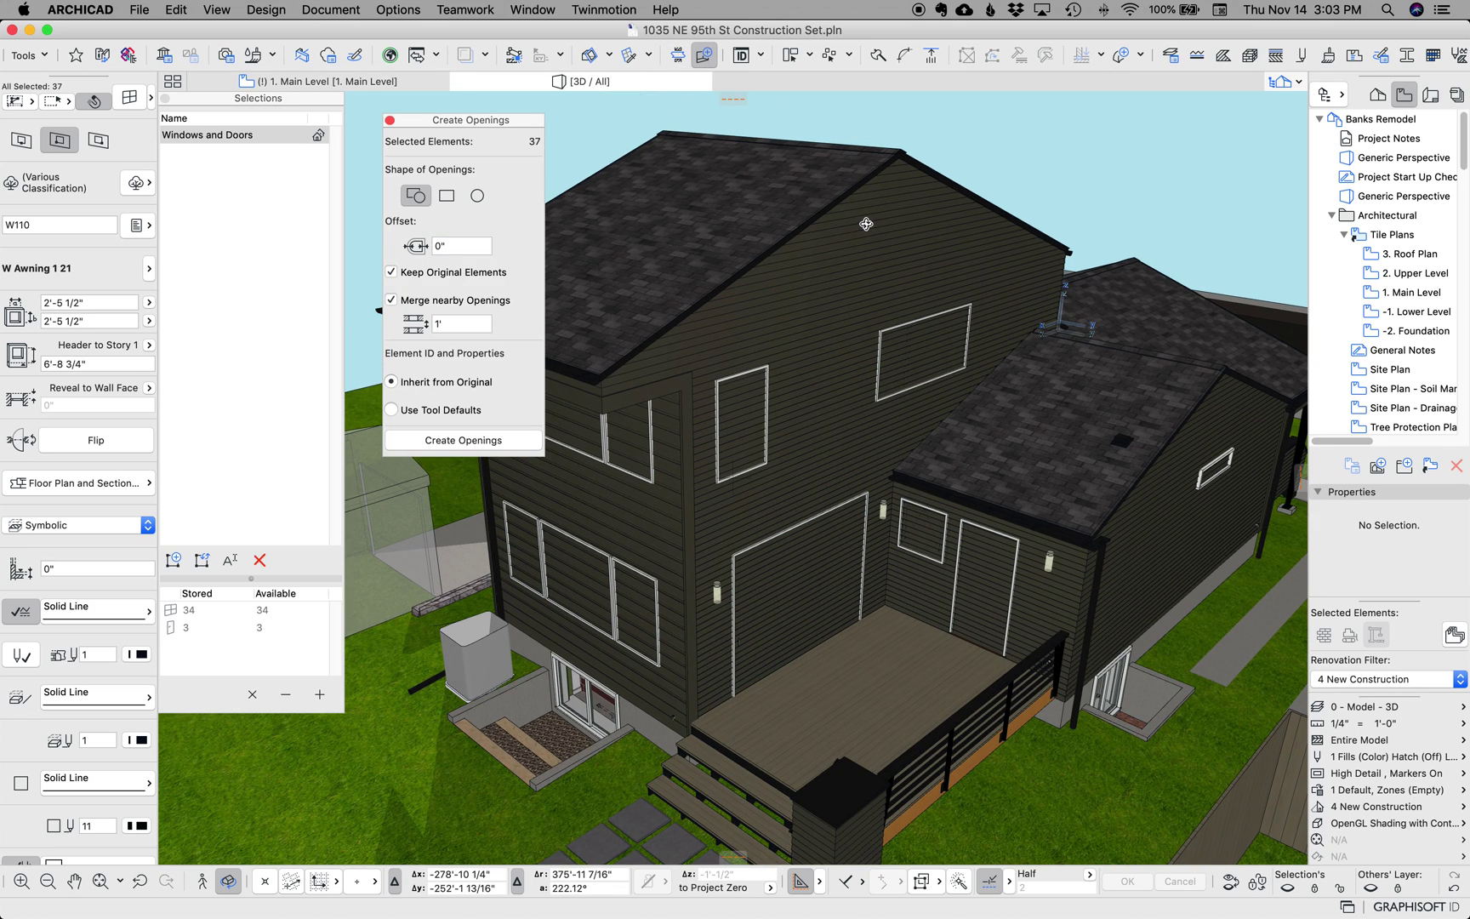
middle_drag(866, 224, 755, 201)
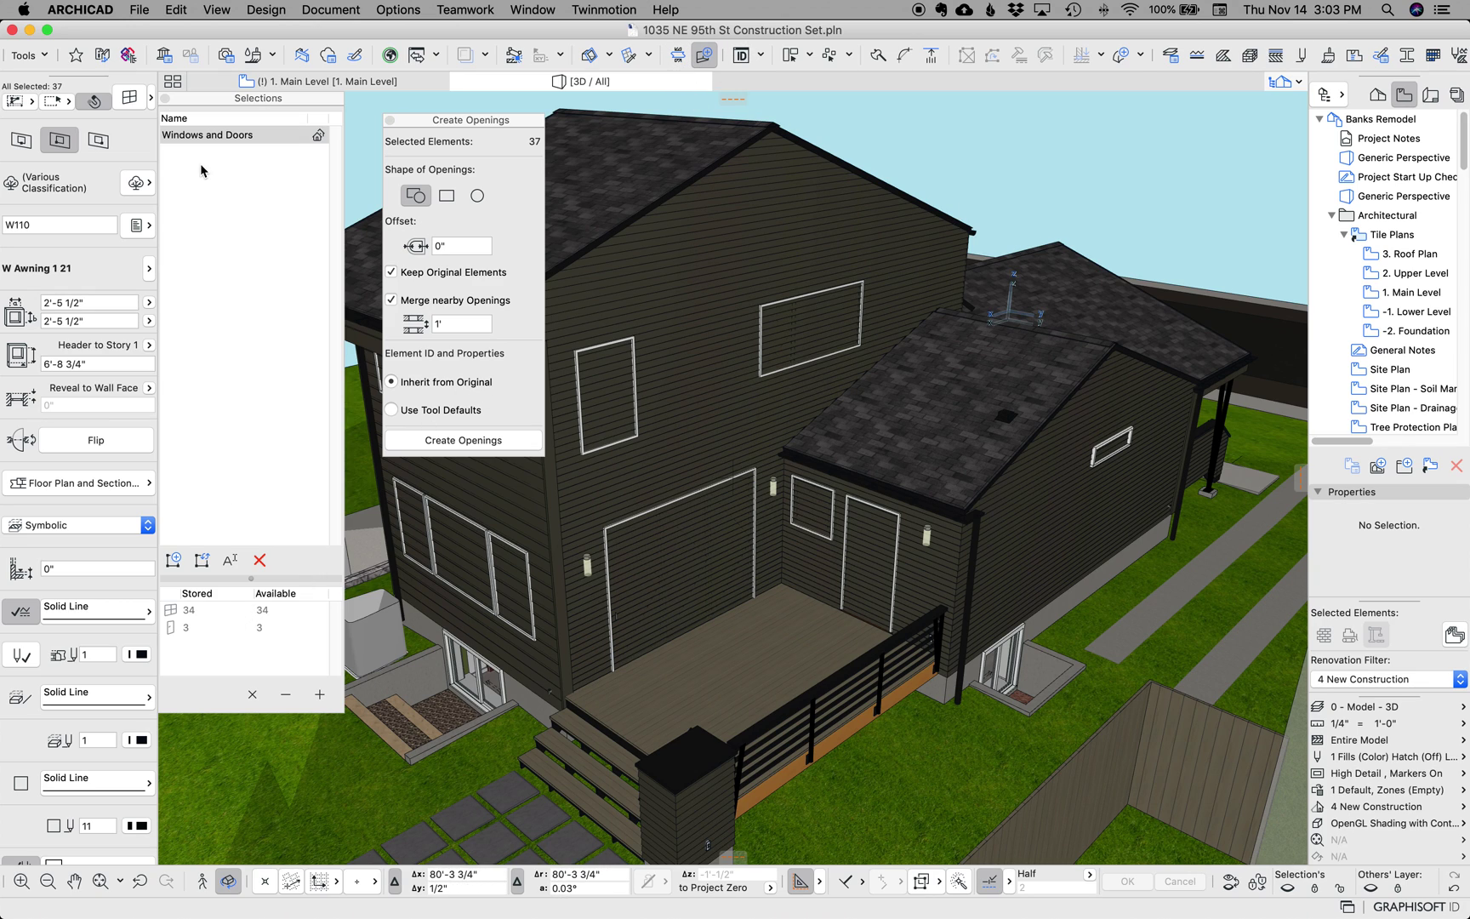
click(220, 134)
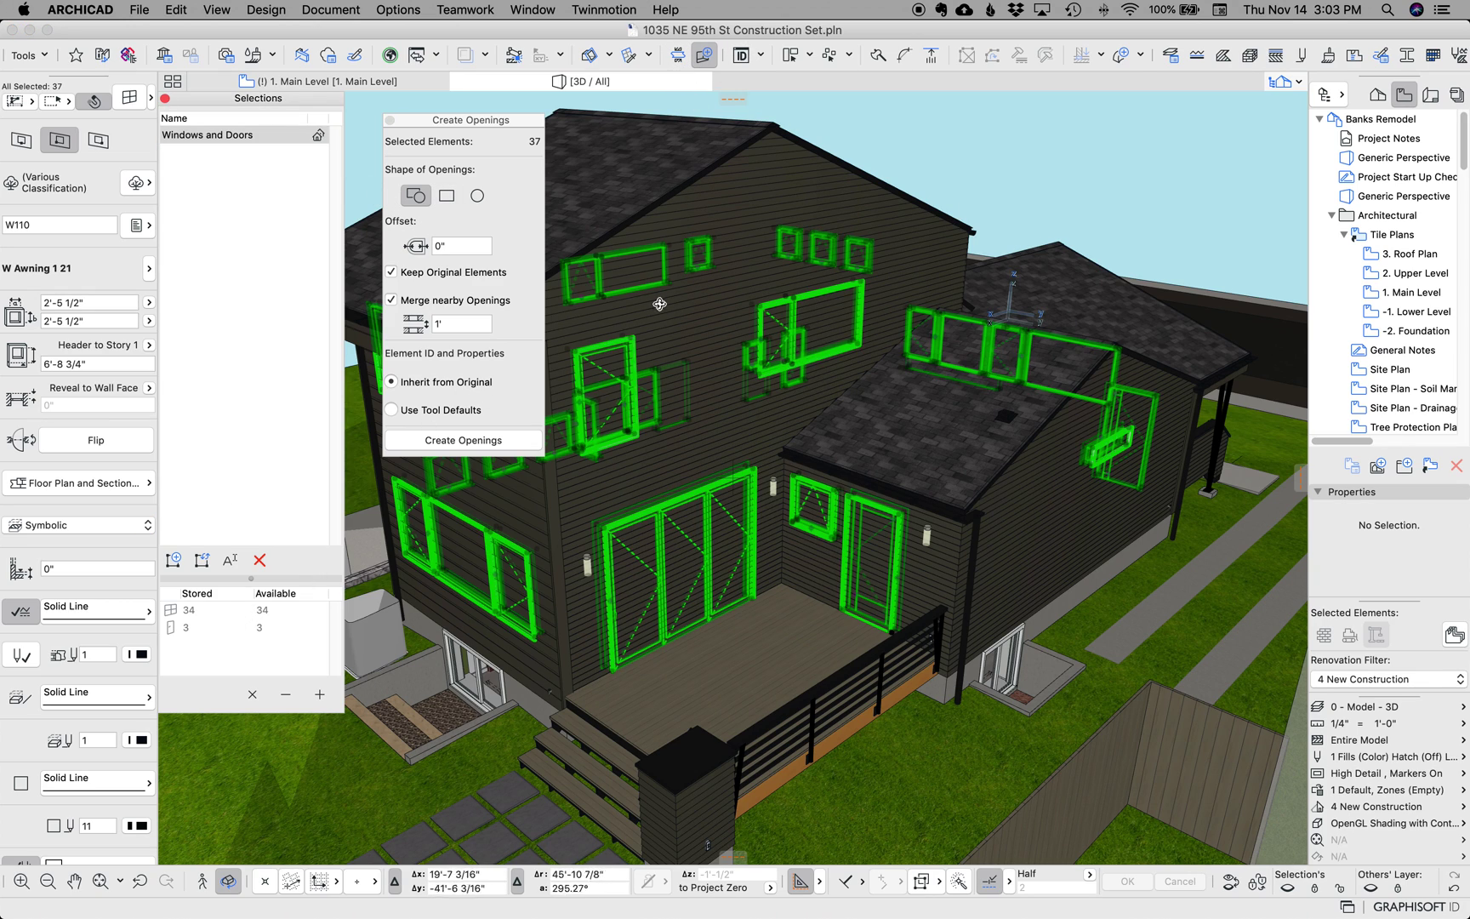
click(487, 442)
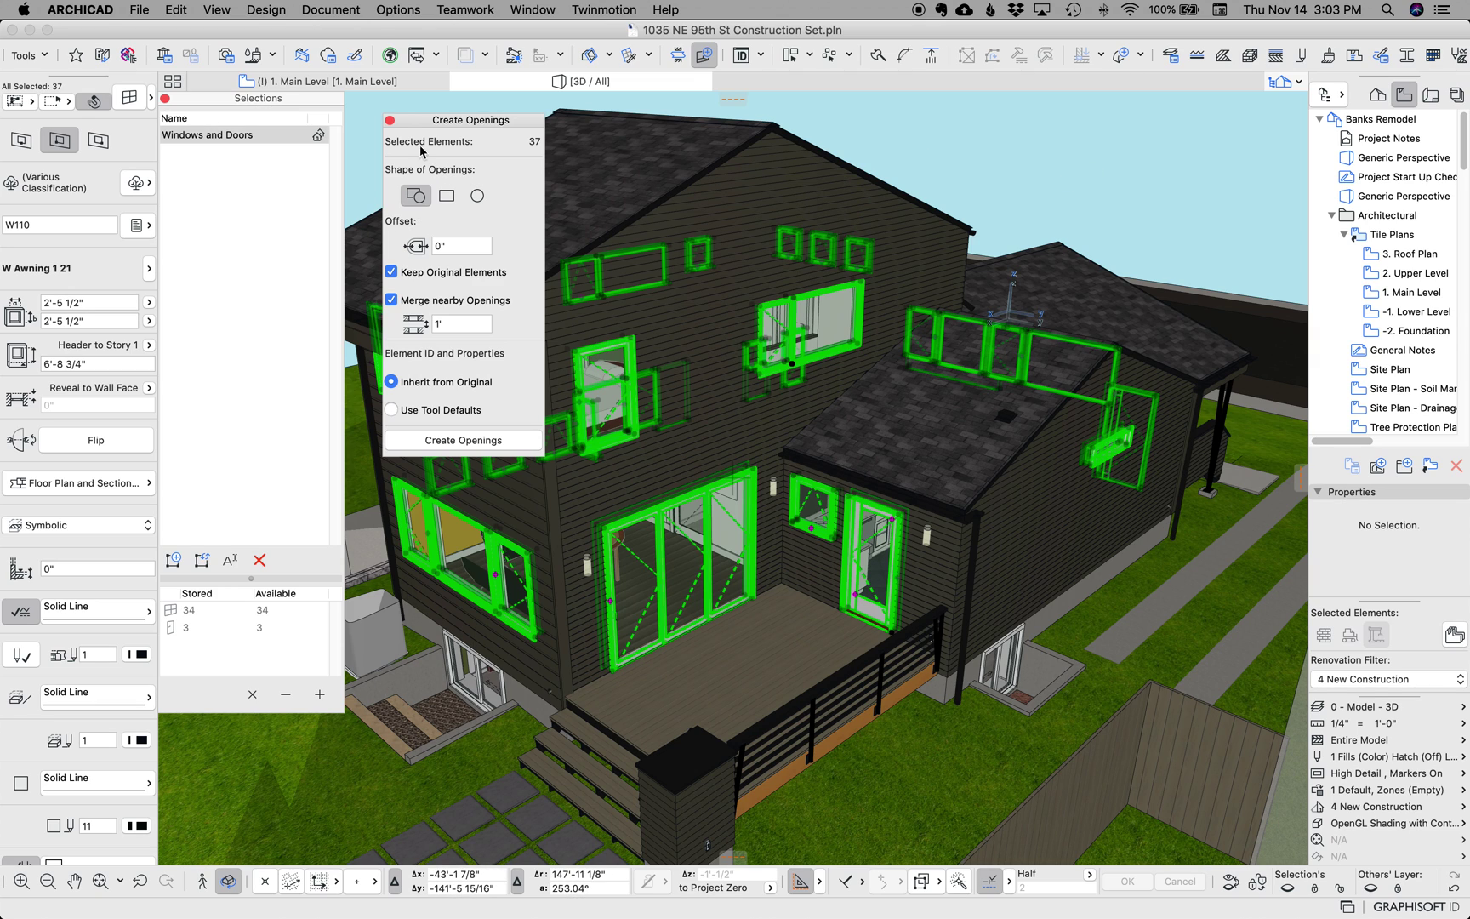
click(391, 121)
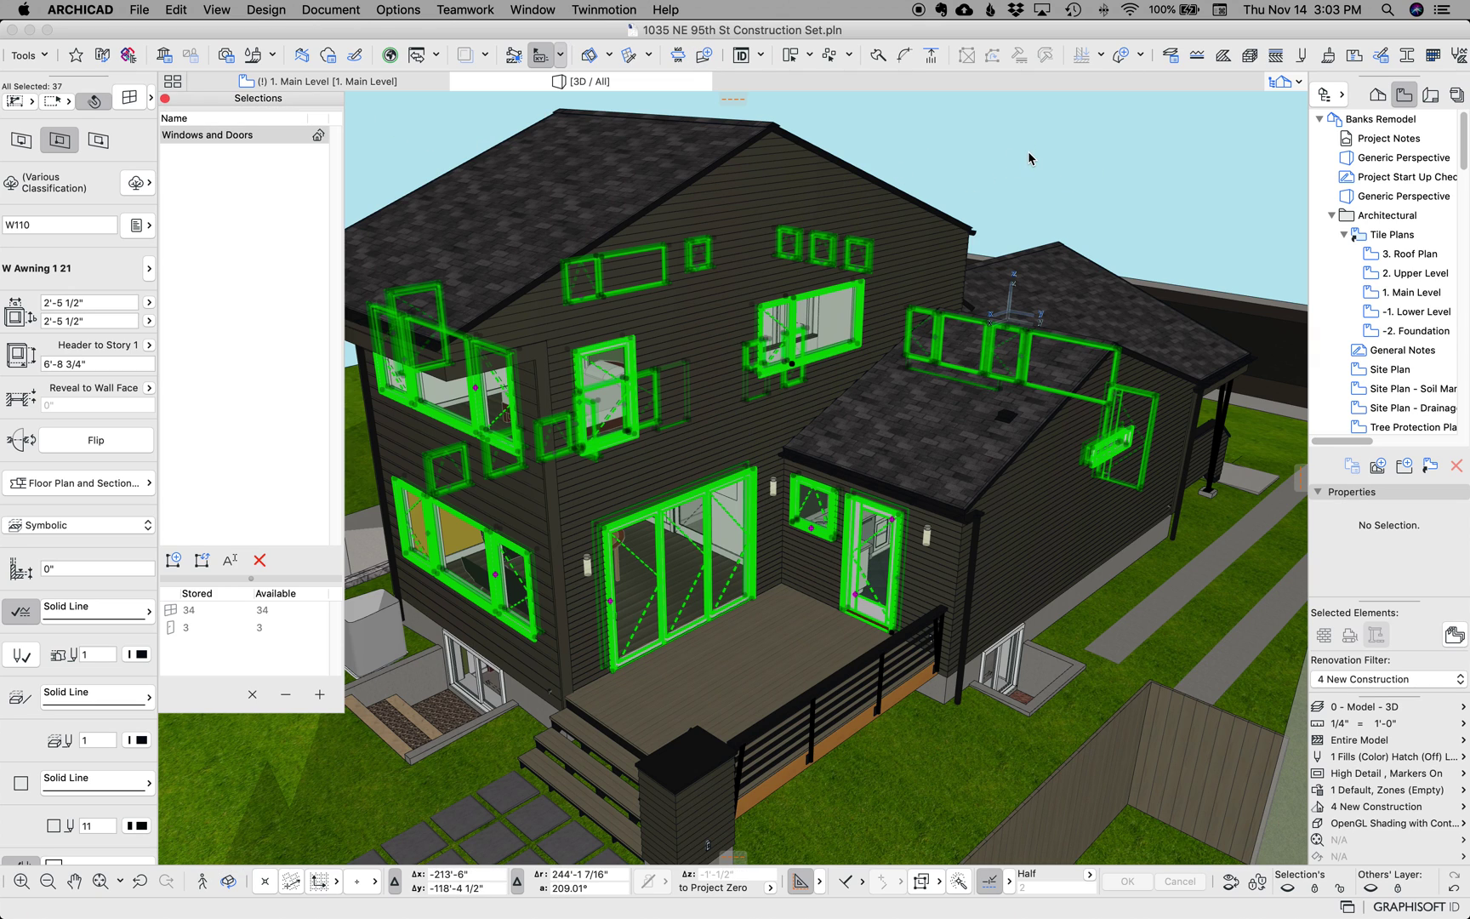
Clear the selection and inspect the openings cut in the siding on the other sides of the house.
click(1030, 163)
shift+middle_drag(1036, 210, 881, 161)
scroll(881, 162, up, 5)
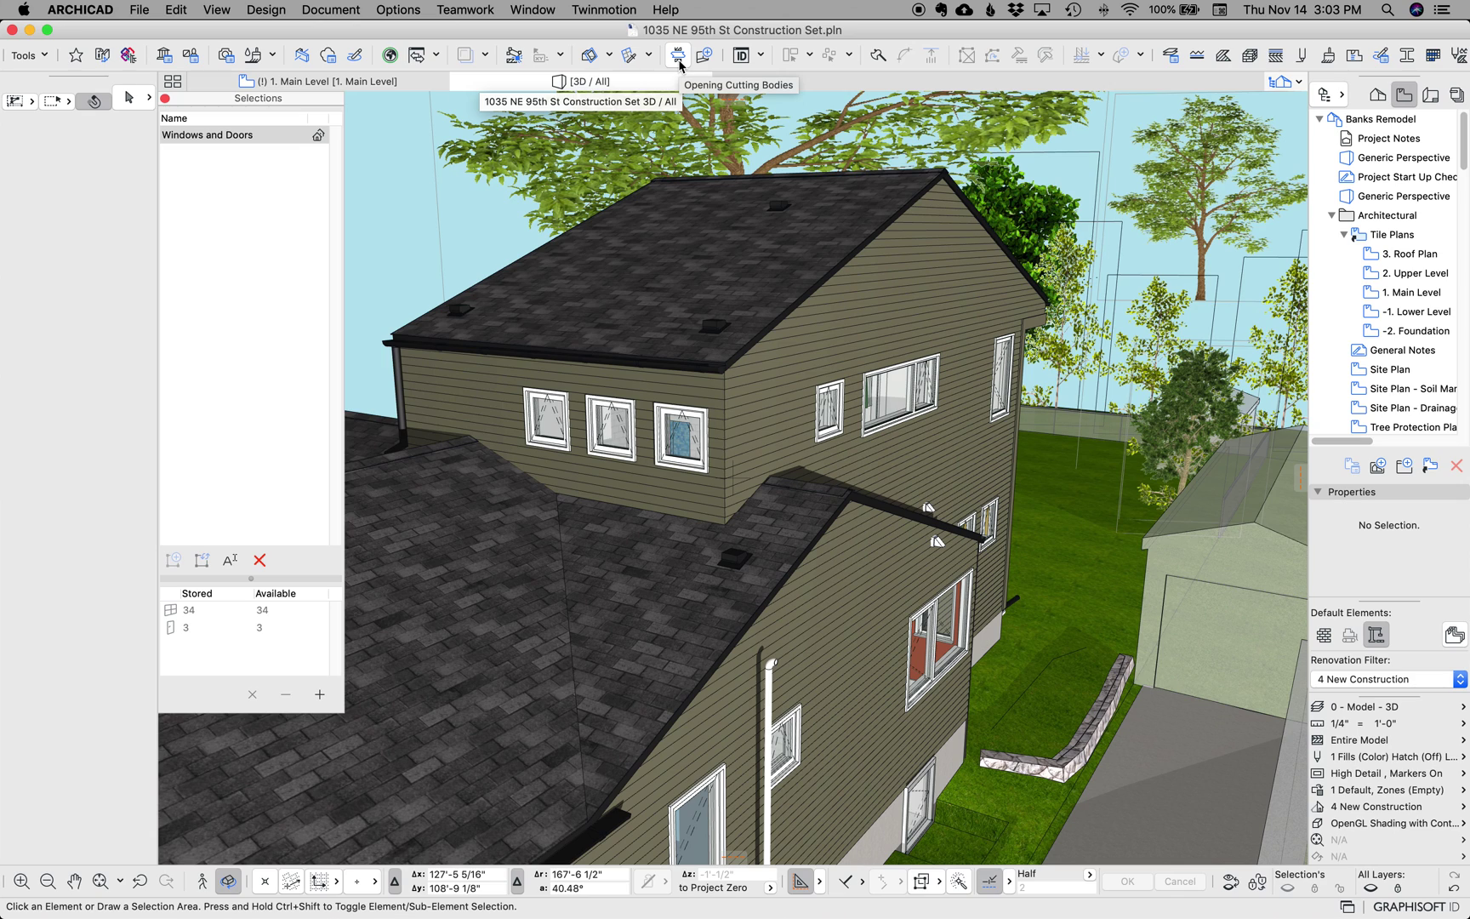
Display the opening cutting bodies, inspect them around the house's windows, and hide them again.
click(670, 9)
text(open)
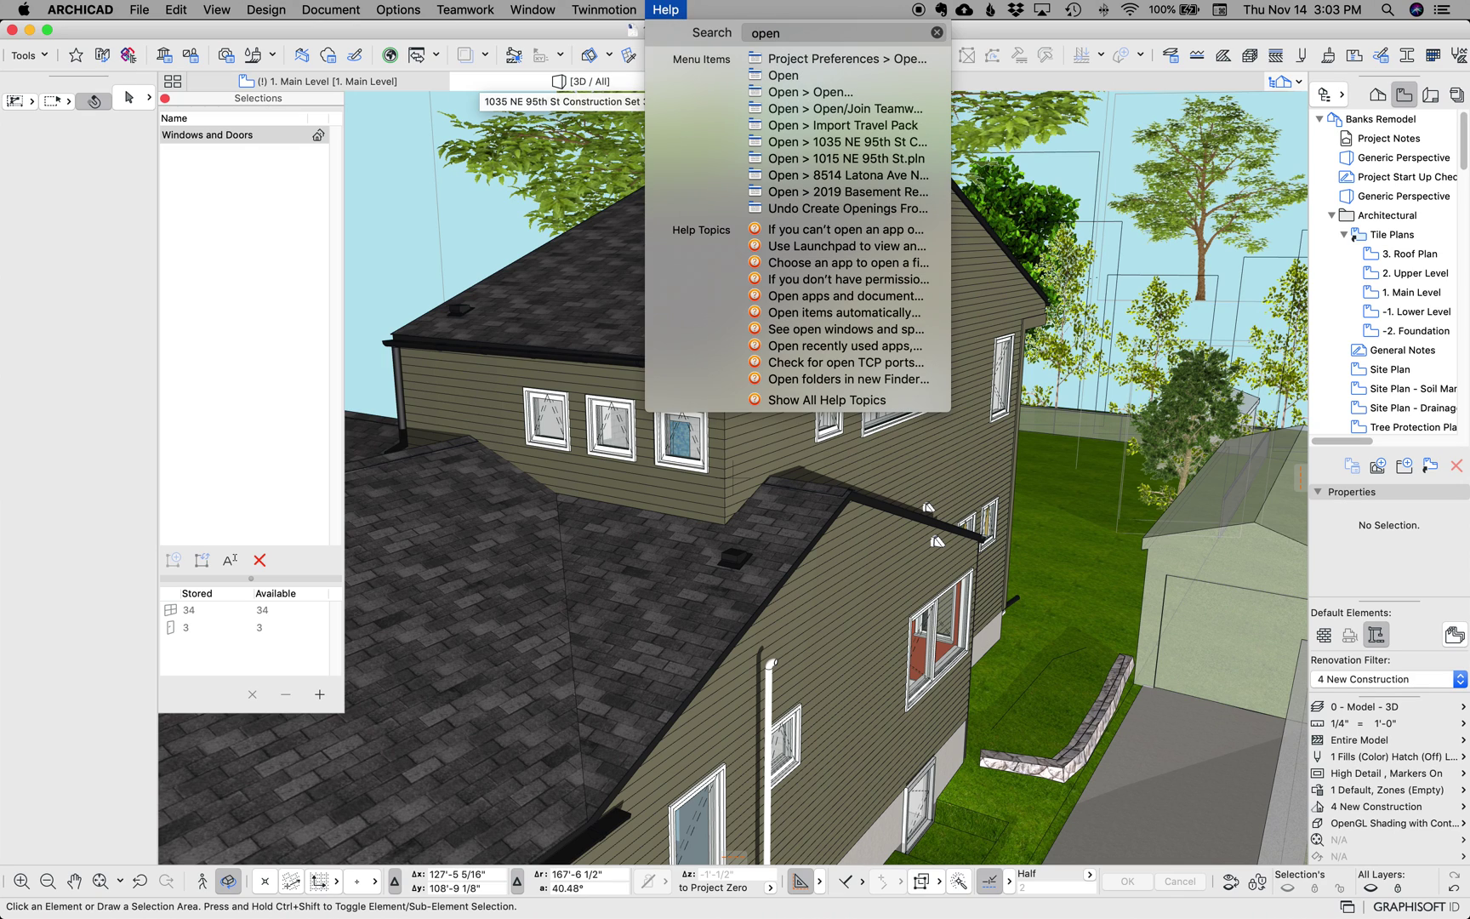
text(ing)
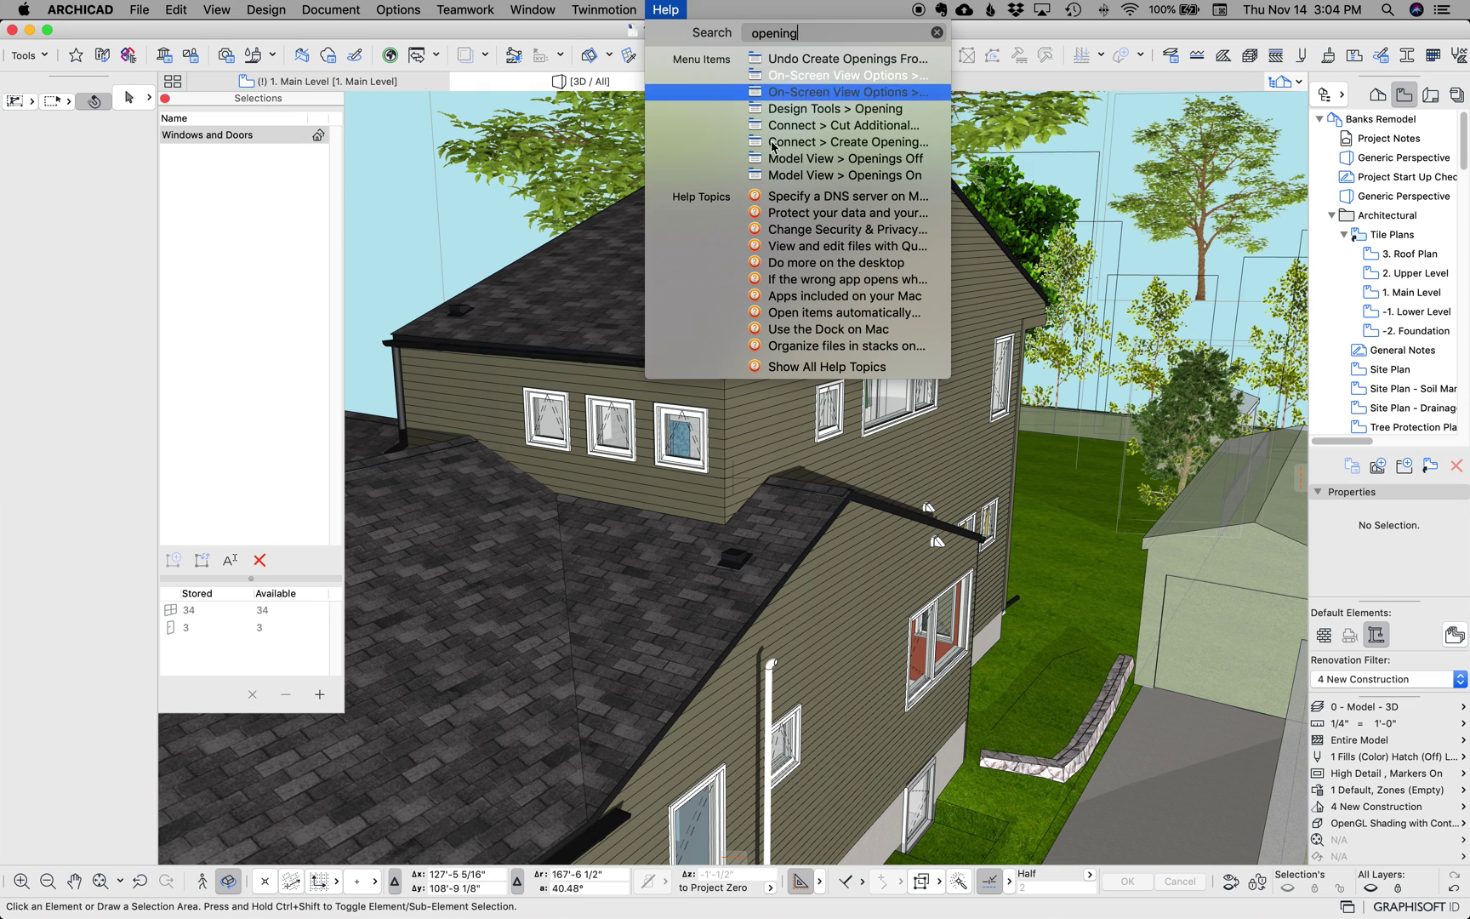
mouse_move(871, 176)
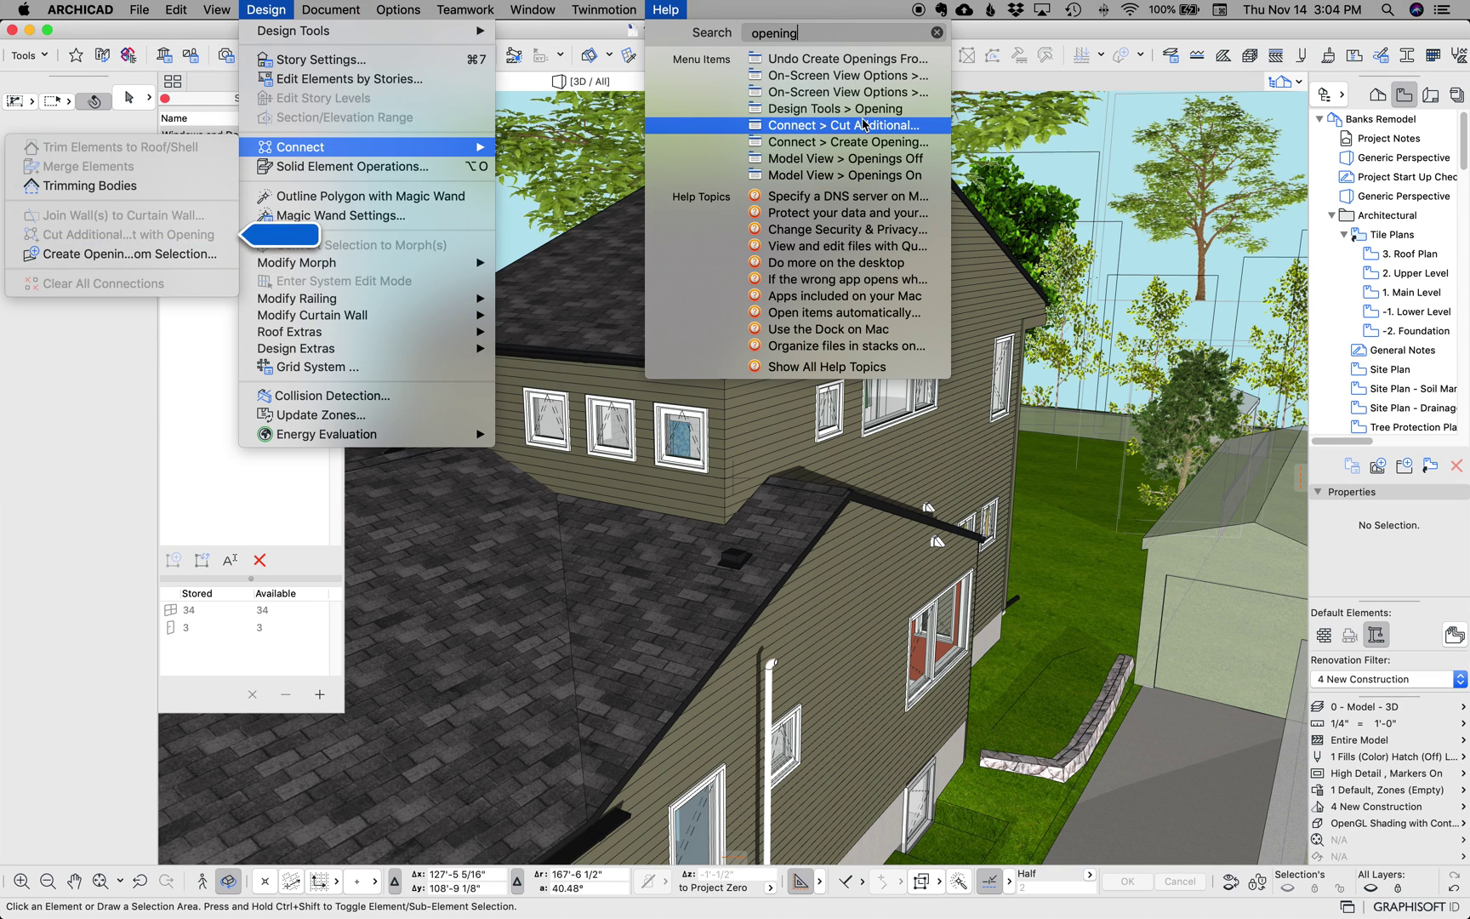
mouse_move(872, 130)
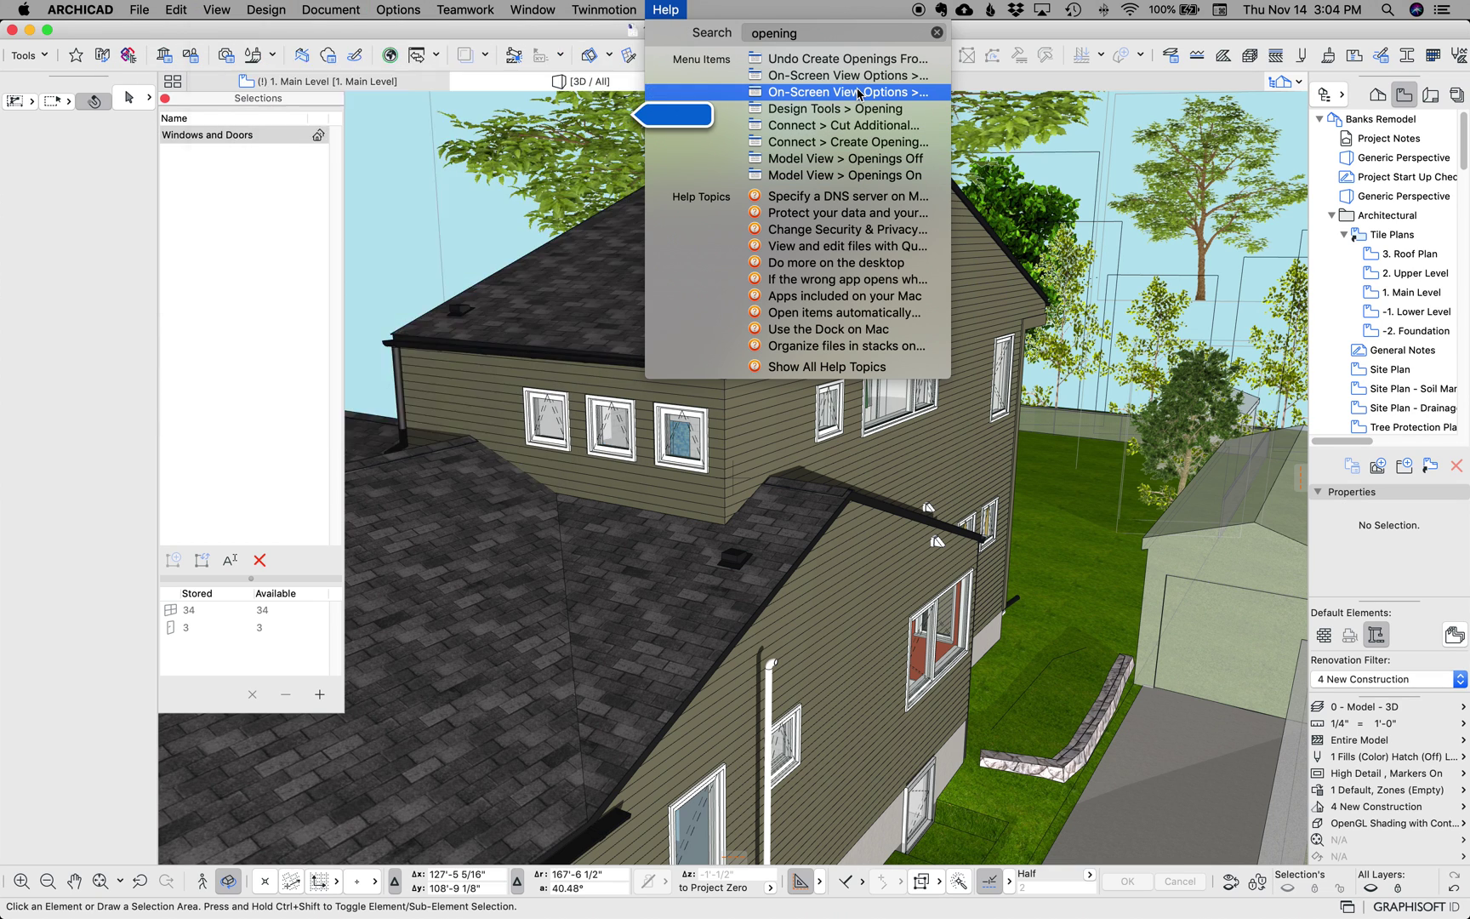
mouse_move(859, 94)
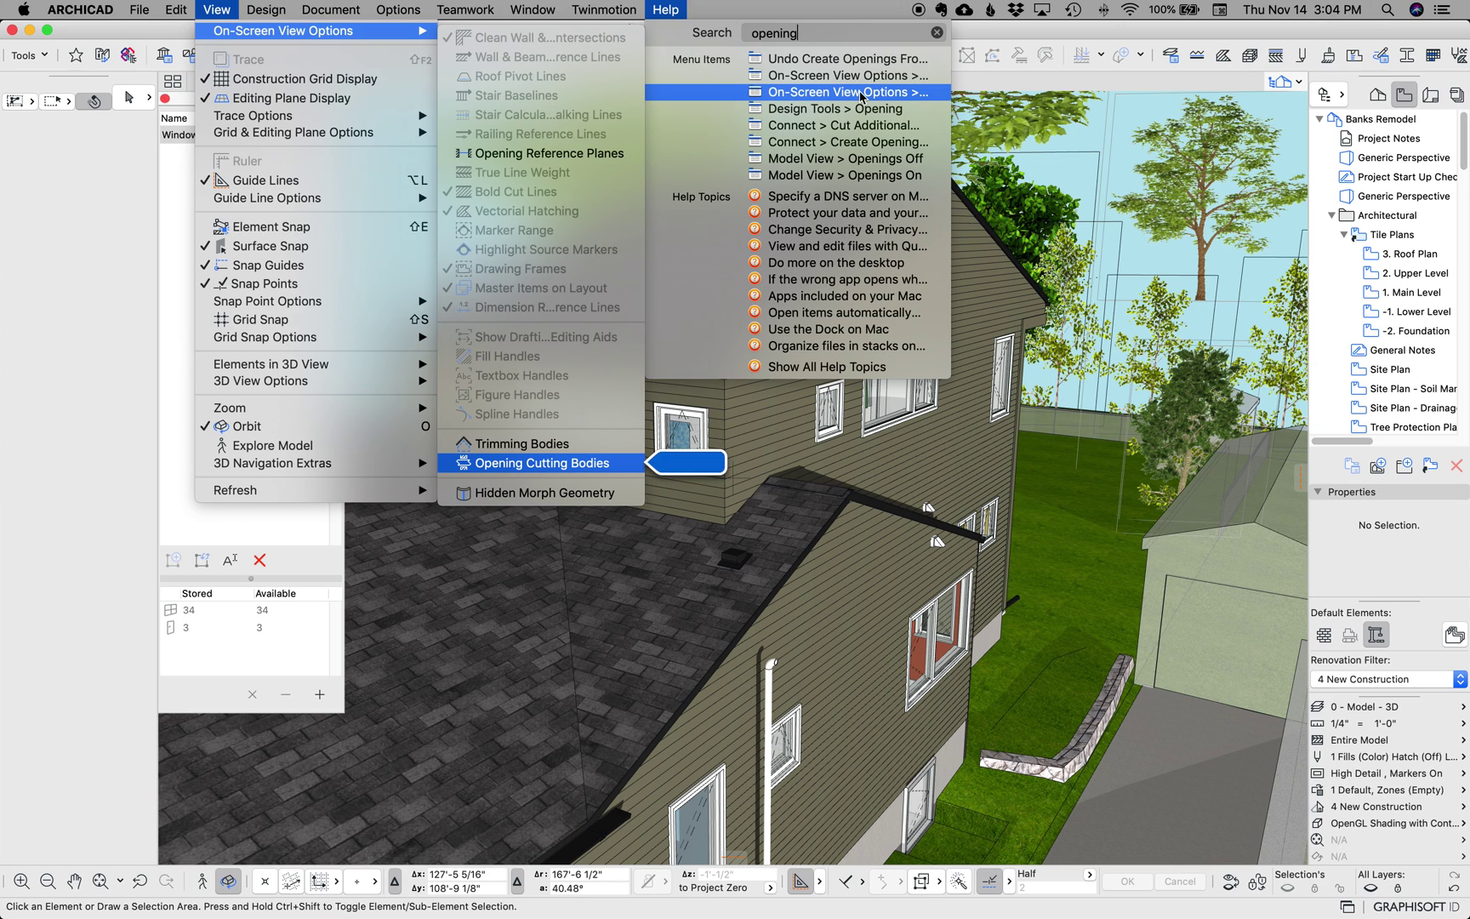
click(859, 92)
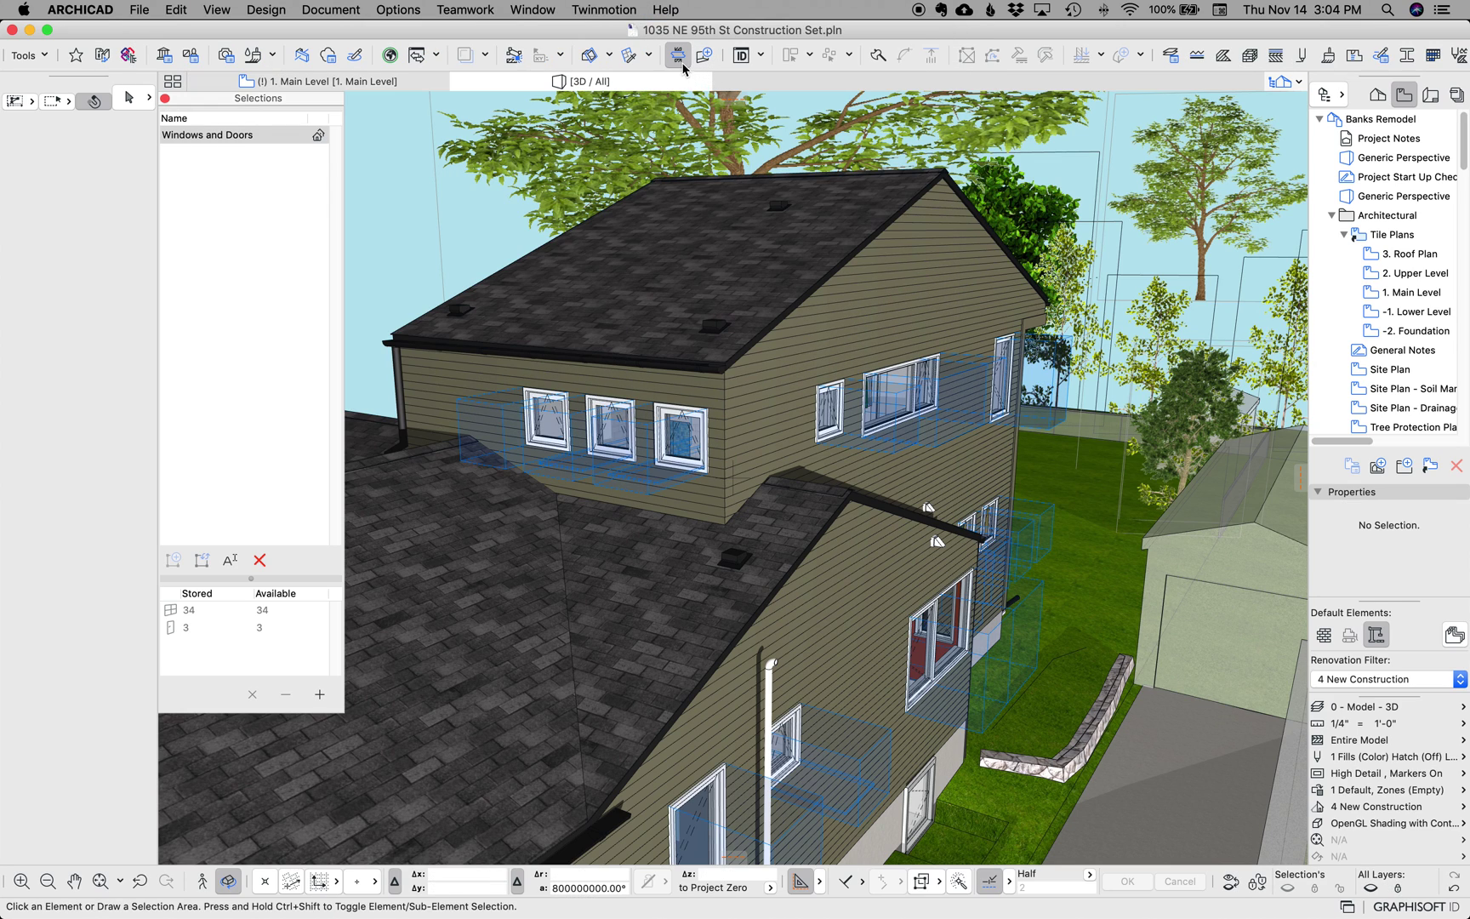
drag(977, 382, 748, 414)
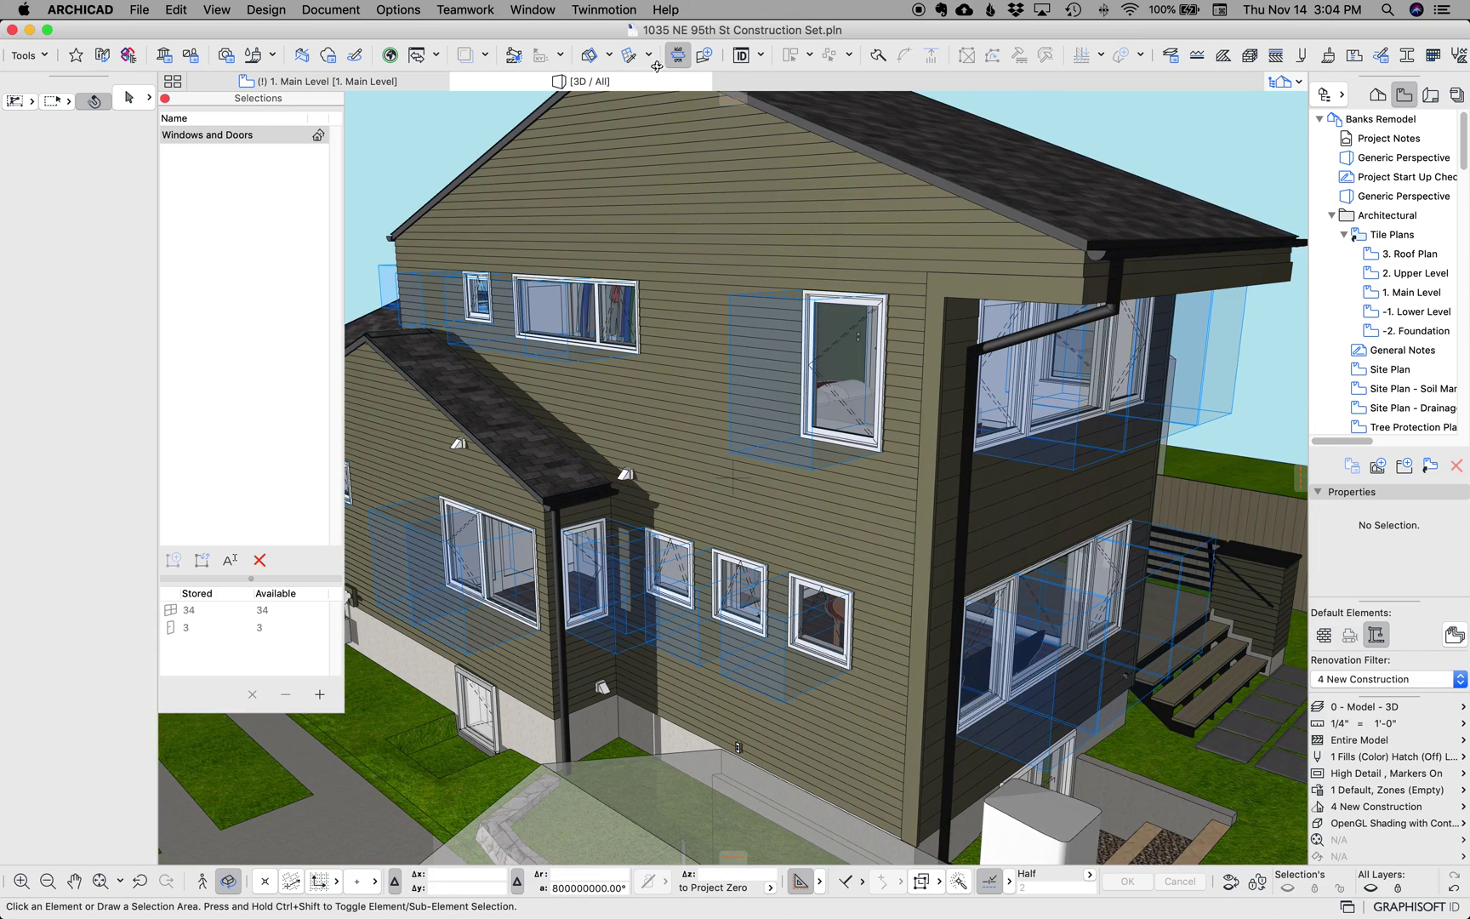
click(678, 61)
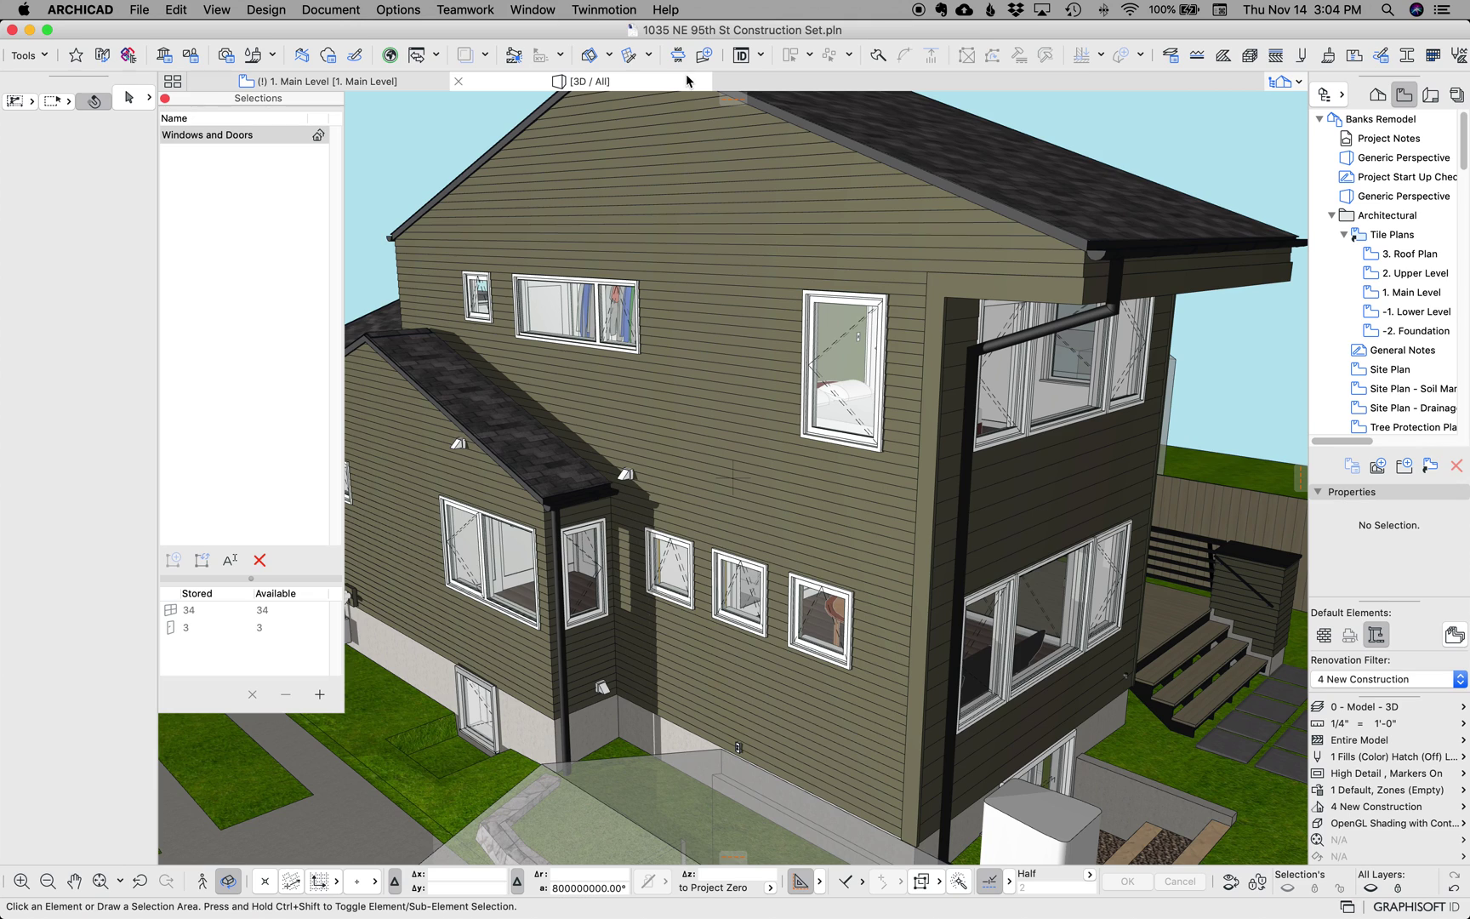